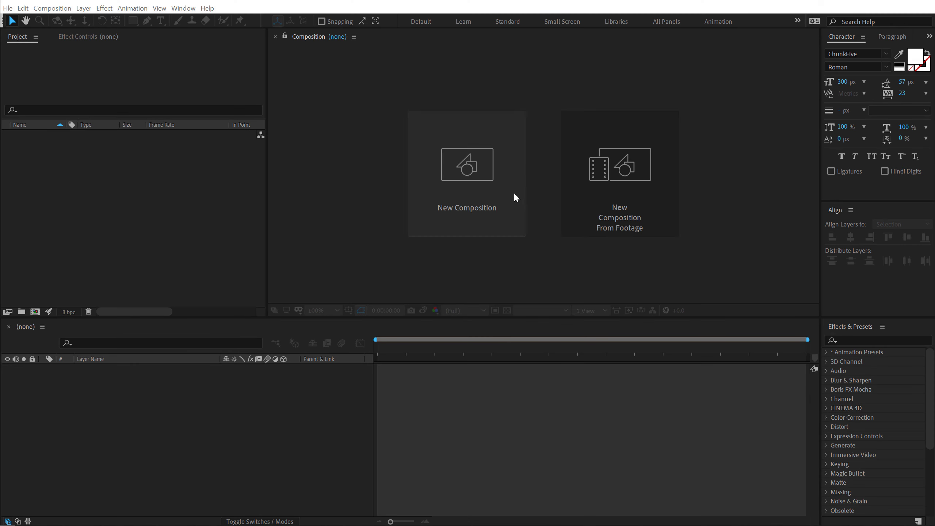
Start a new composition with duration 0:00:10:00 and name it Render.
left_click(474, 179)
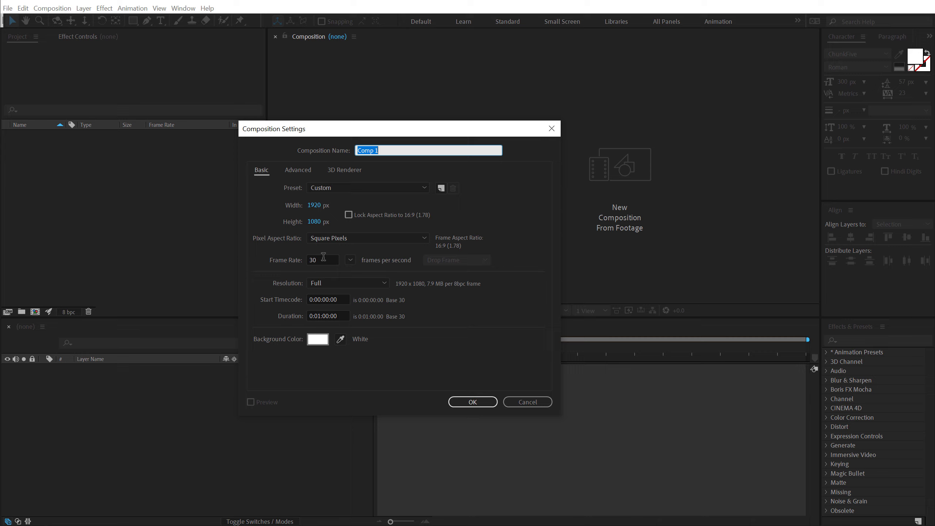
left_click(326, 316)
type("1000")
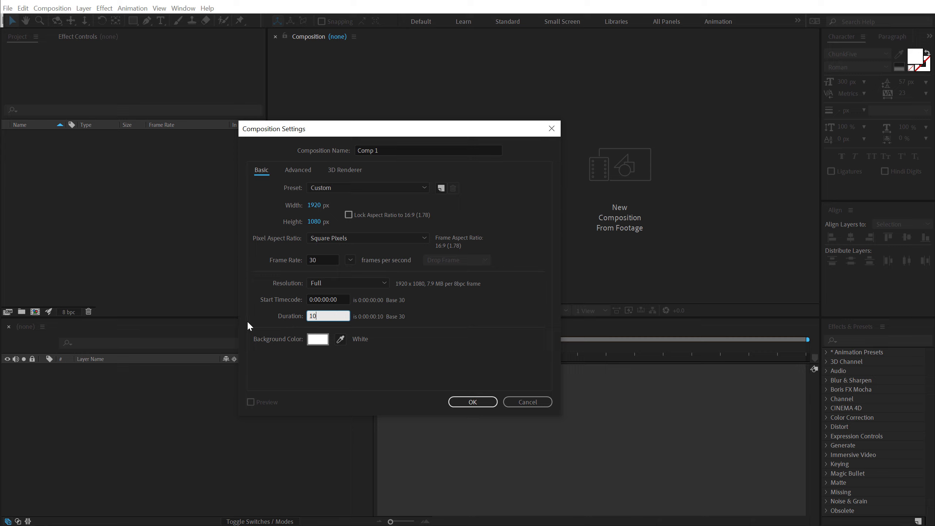
left_click(502, 303)
left_click(429, 151)
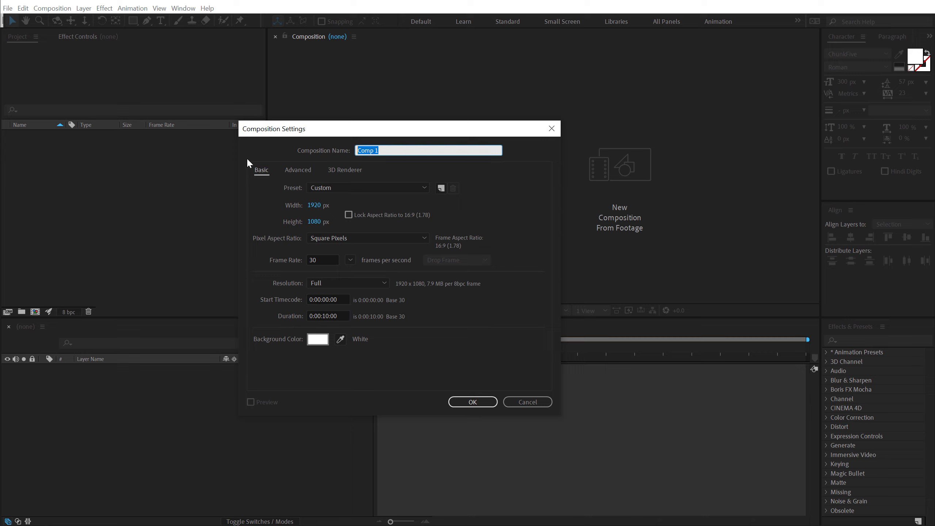
type("Render")
Create the Render composition, then add a light blue-grey ECF1F5 solid layer named BG.
left_click(485, 402)
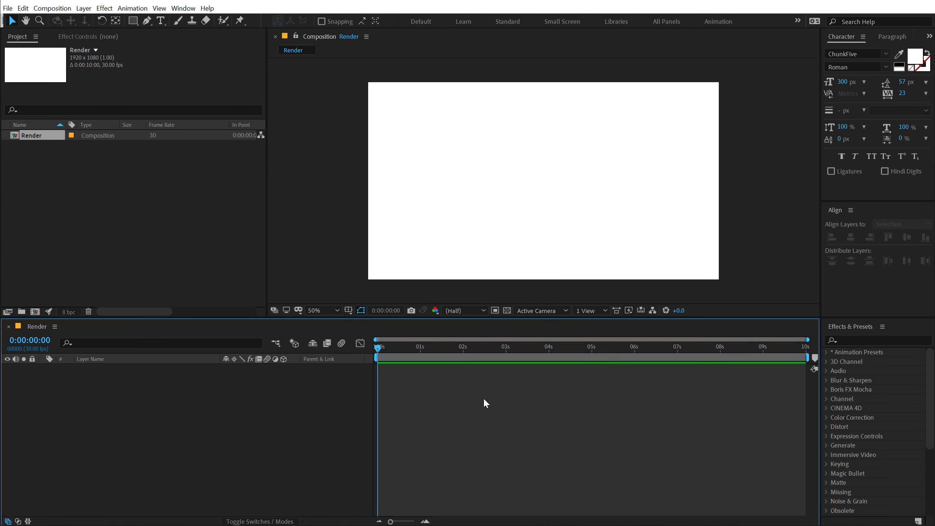
key("ctrl+y")
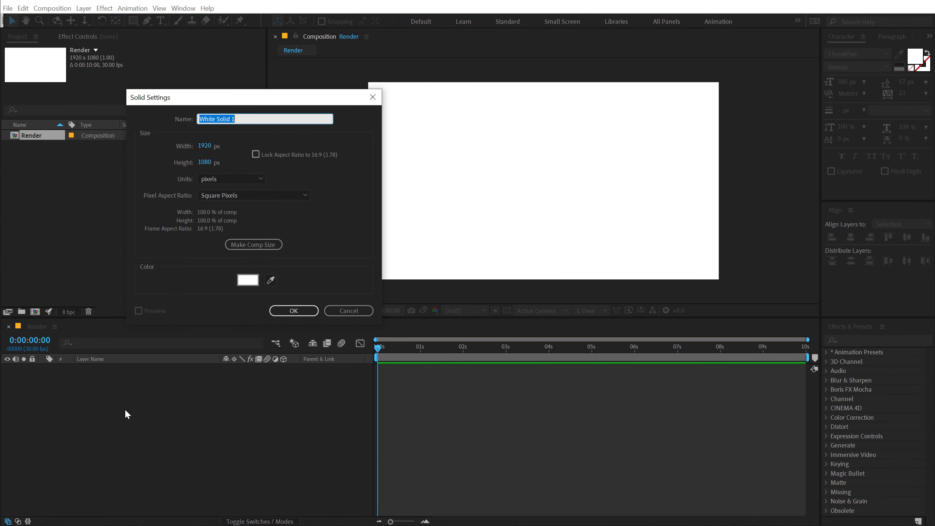
type("BG")
left_click(247, 280)
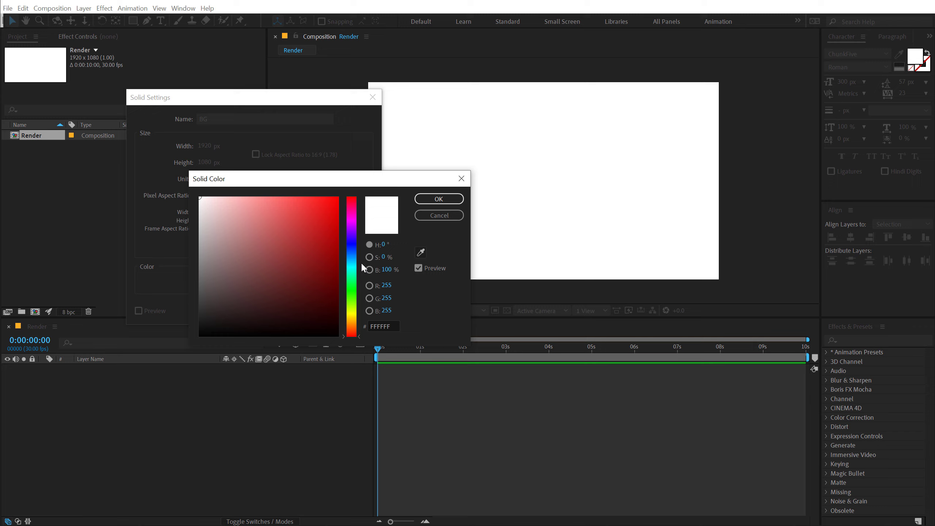
left_click(355, 258)
left_click(203, 201)
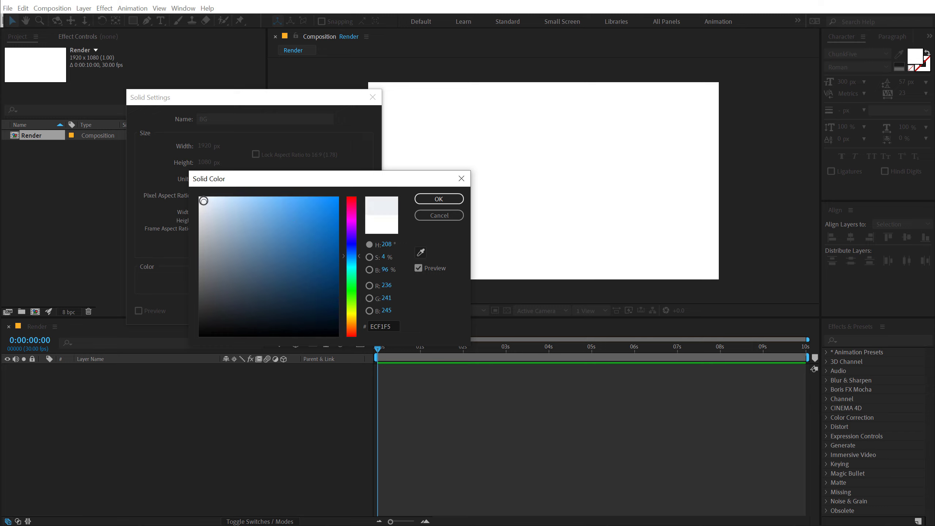
left_click(438, 199)
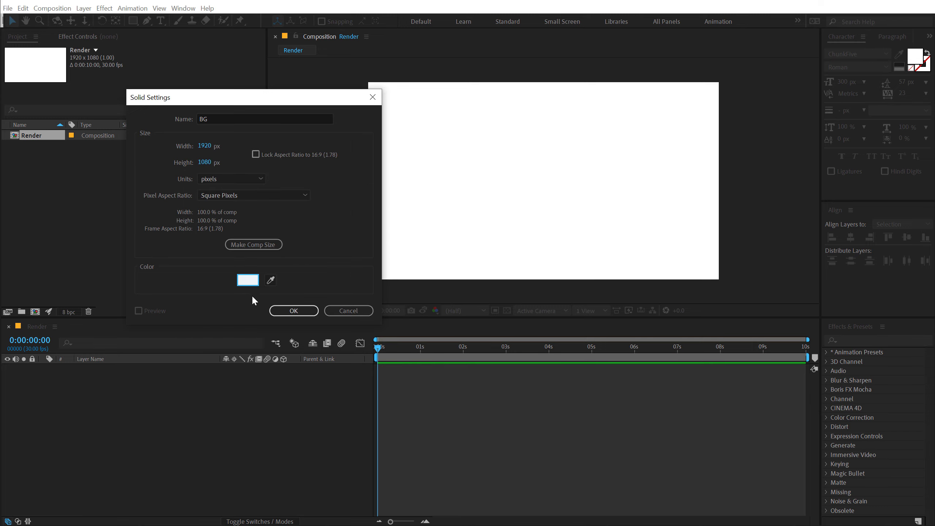
left_click(292, 311)
left_click(226, 450)
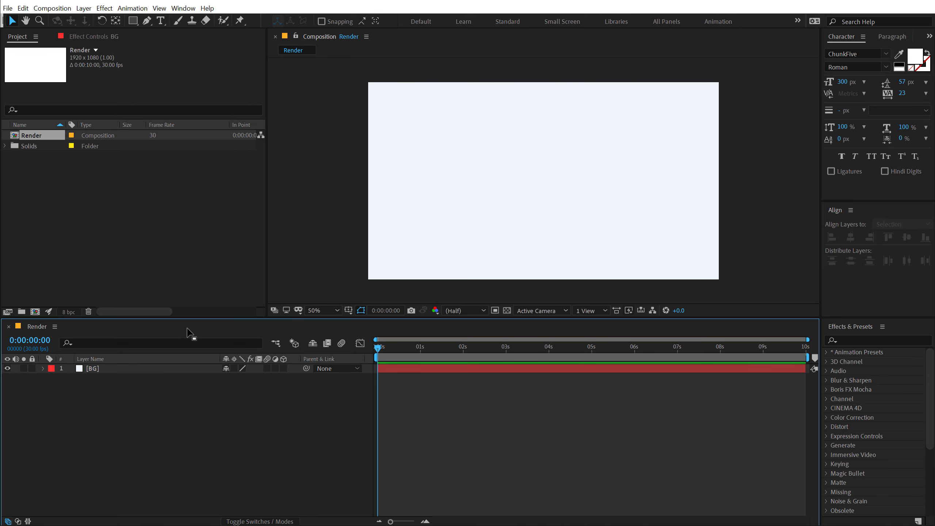
Draw a white-filled rectangle and centre it horizontally and vertically in the composition.
left_click_drag(198, 317, 198, 357)
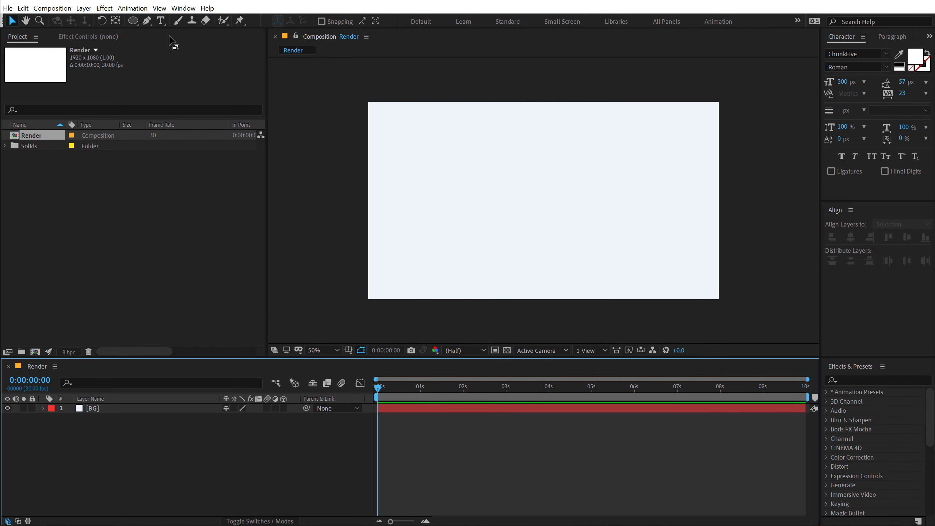
left_click_drag(133, 21, 170, 21)
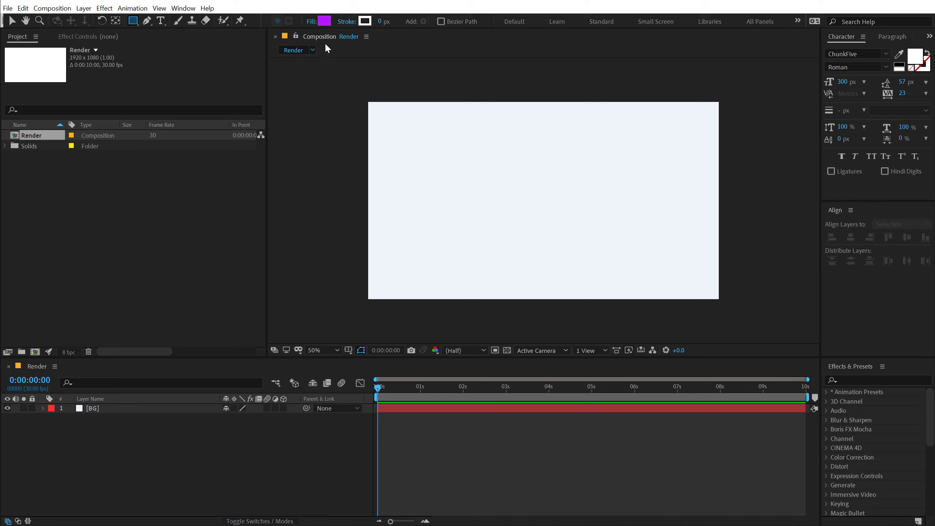
left_click(324, 21)
left_click_drag(223, 234, 200, 198)
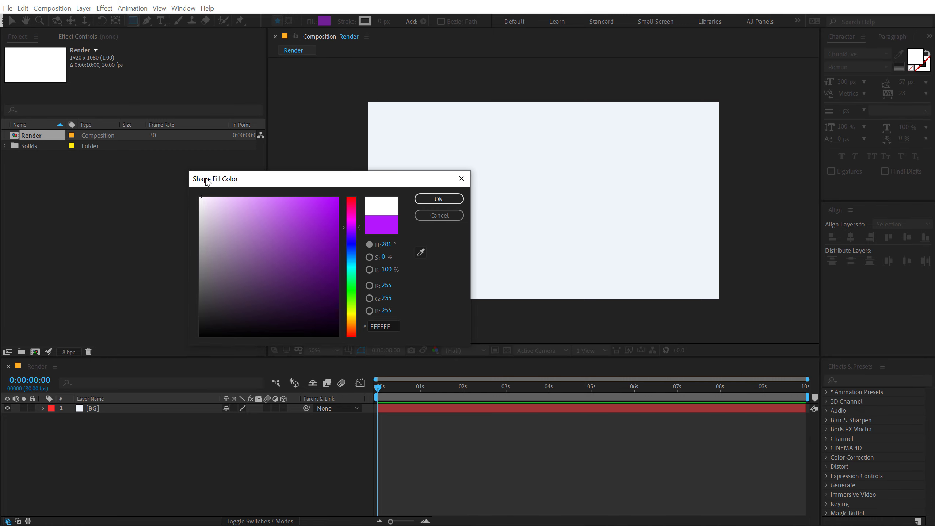
left_click(438, 199)
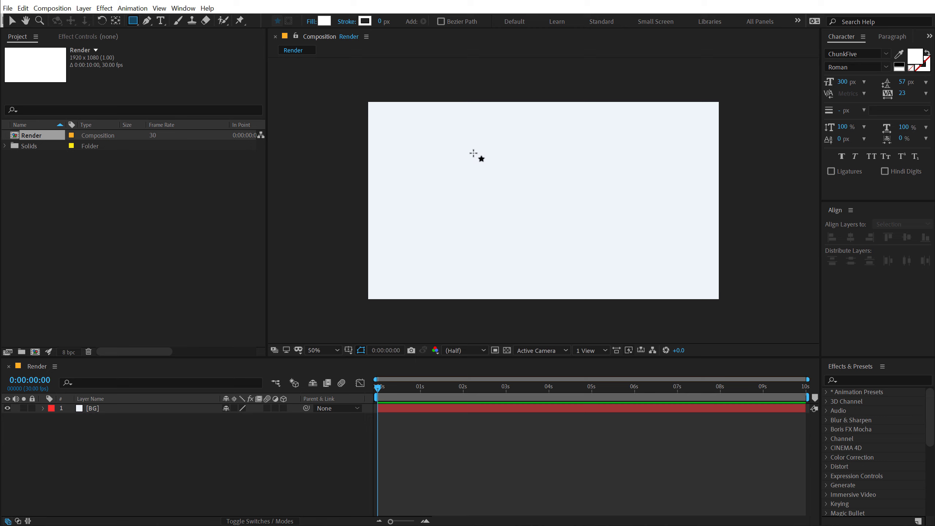
left_click_drag(474, 153, 624, 245)
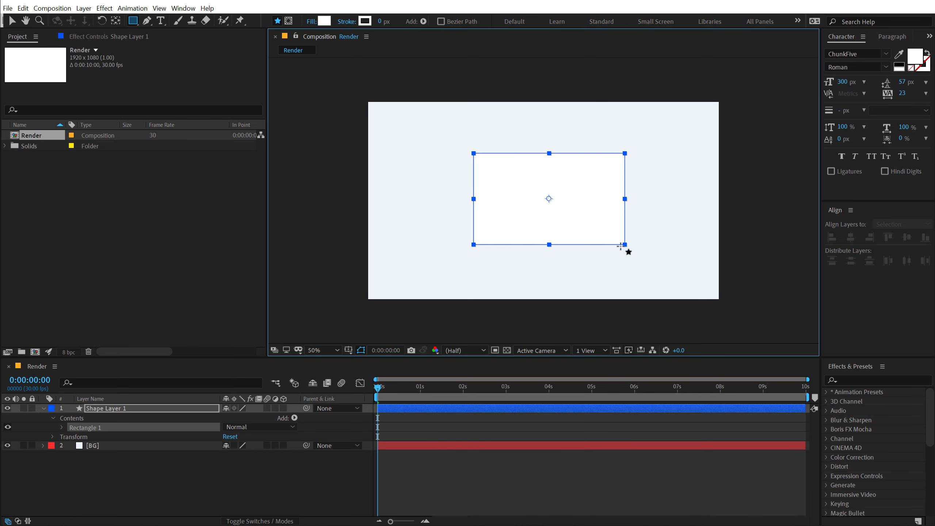
left_click(12, 20)
left_click(851, 237)
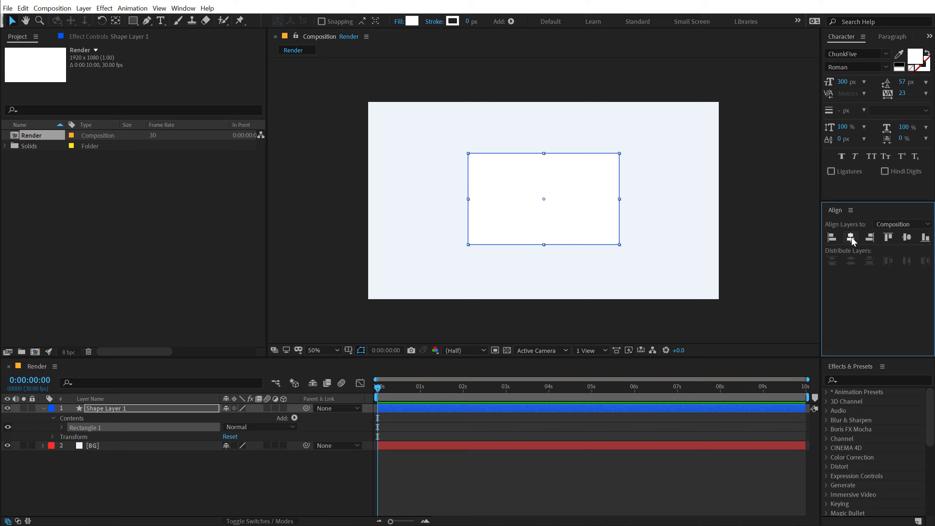
left_click(906, 236)
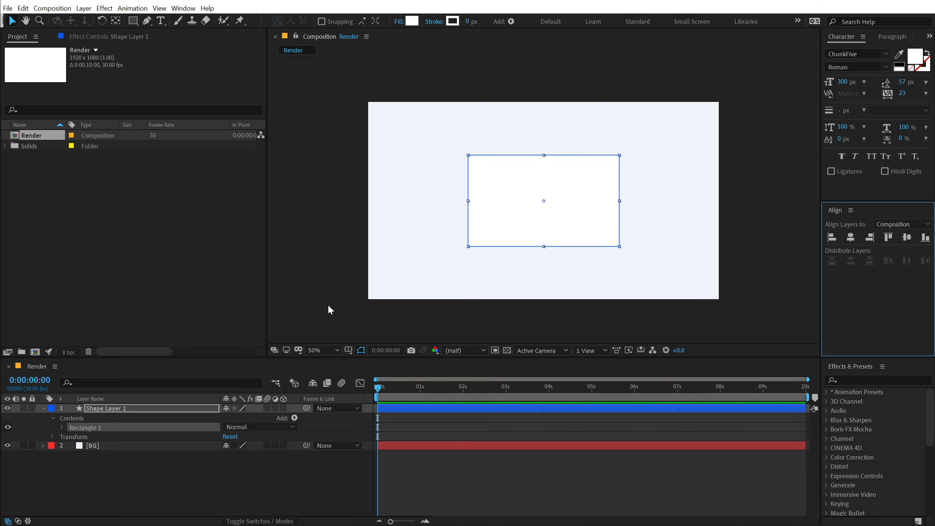
Set the rectangle layer's opacity to 45%.
left_click(116, 408)
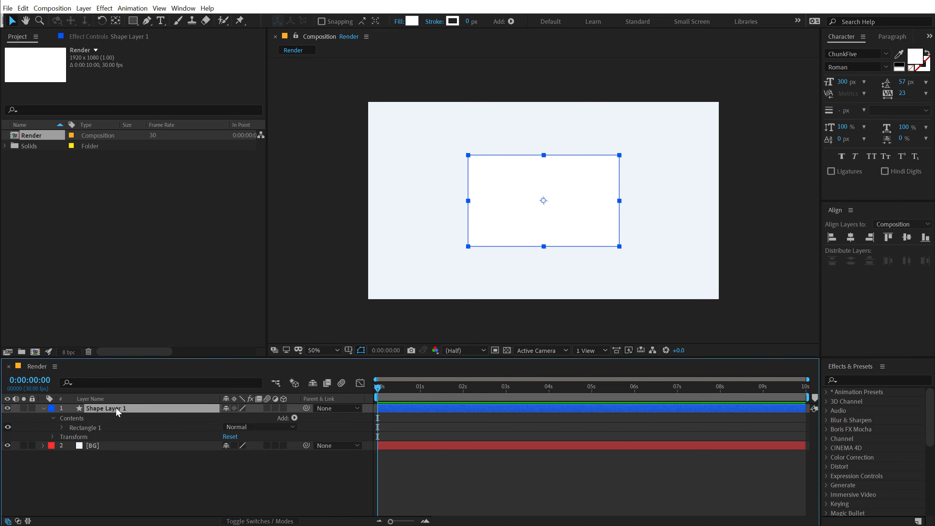
key("t")
left_click(230, 417)
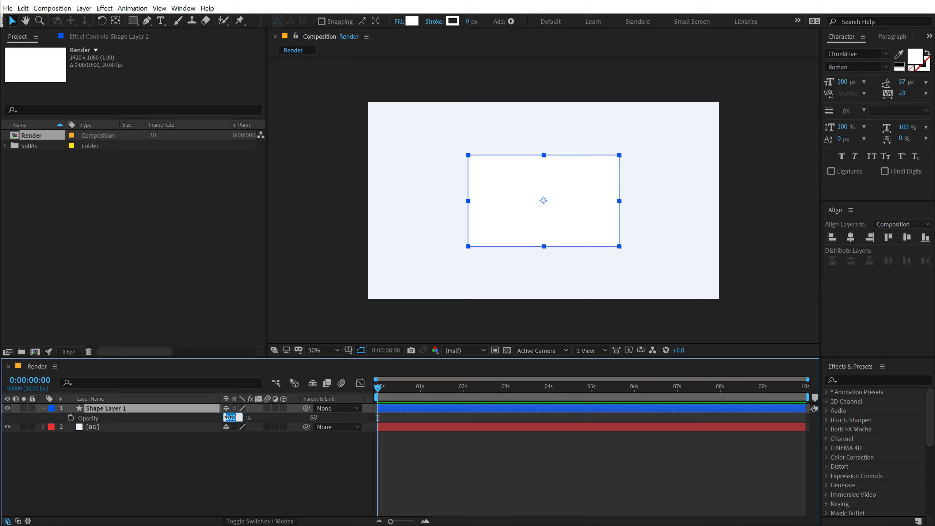
type("45")
key("Return")
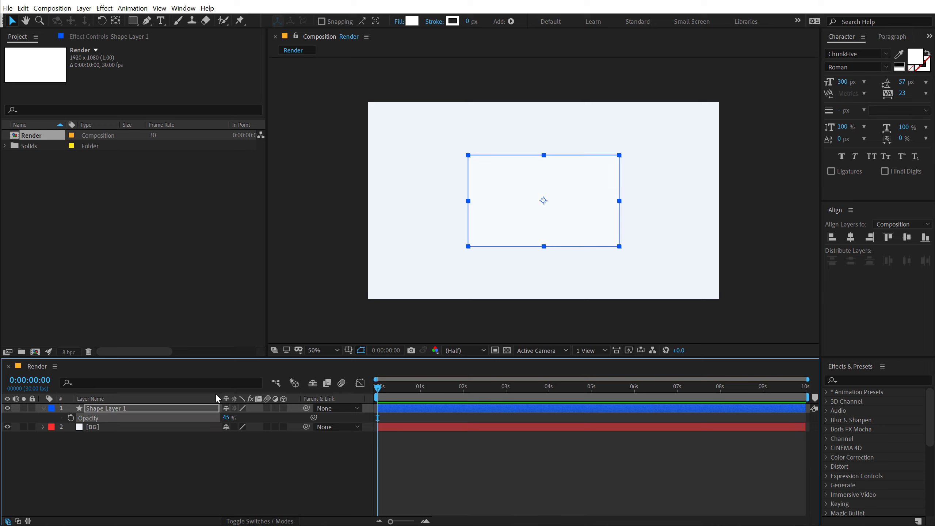
Rename the shape layer to Box.
left_click(127, 463)
left_click(113, 409)
key("Return")
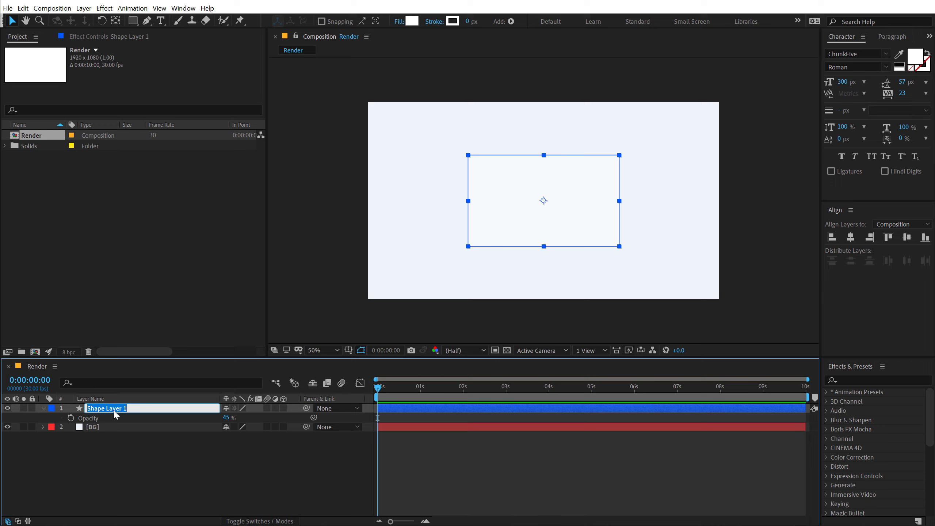
type("Box")
key("Return")
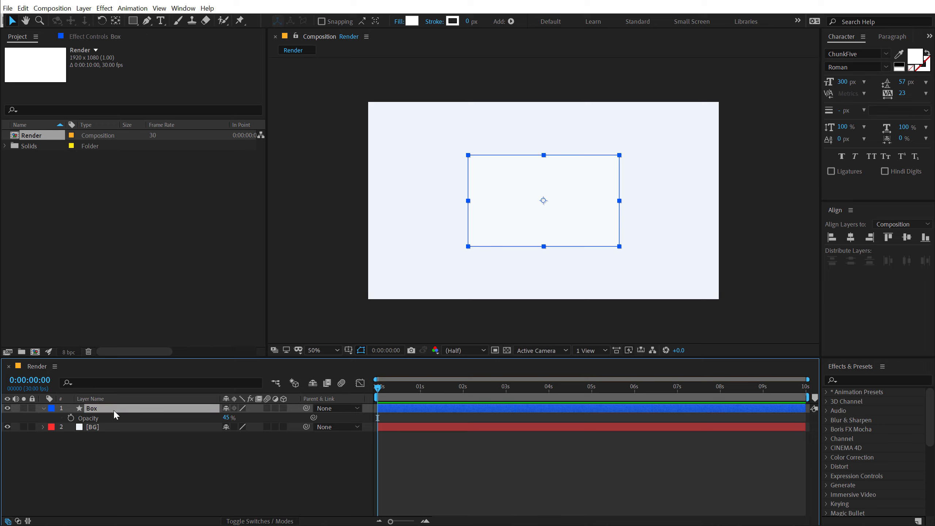
Round the Box rectangle's corners with a roundness of 60.
left_click(43, 408)
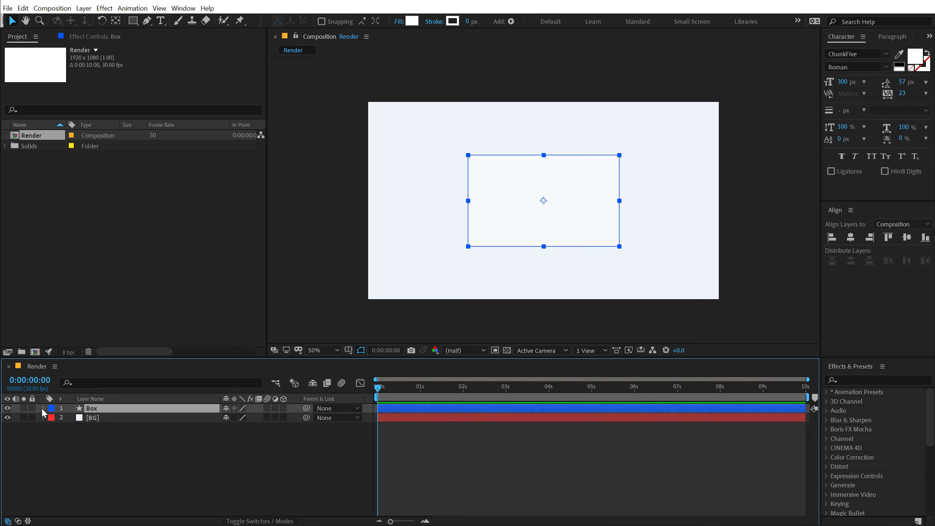
left_click(43, 408)
left_click(53, 428)
left_click(52, 418)
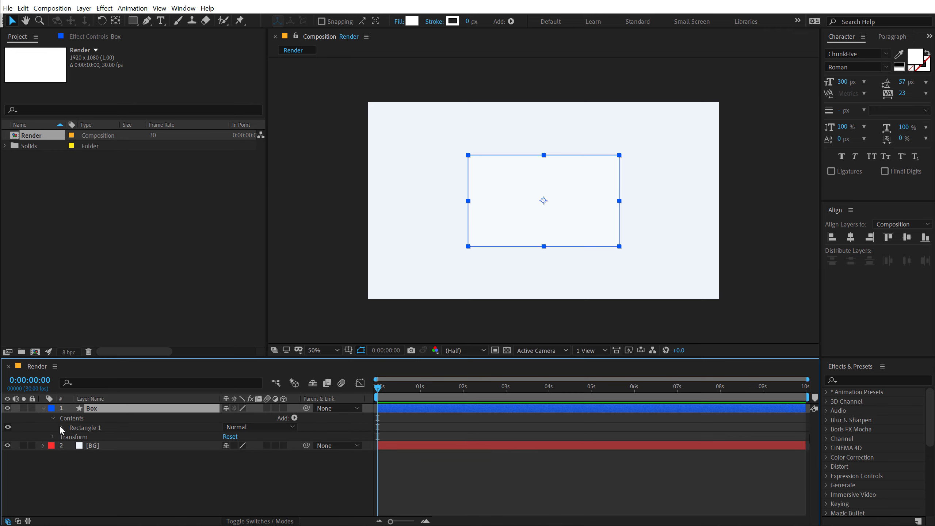
left_click(61, 427)
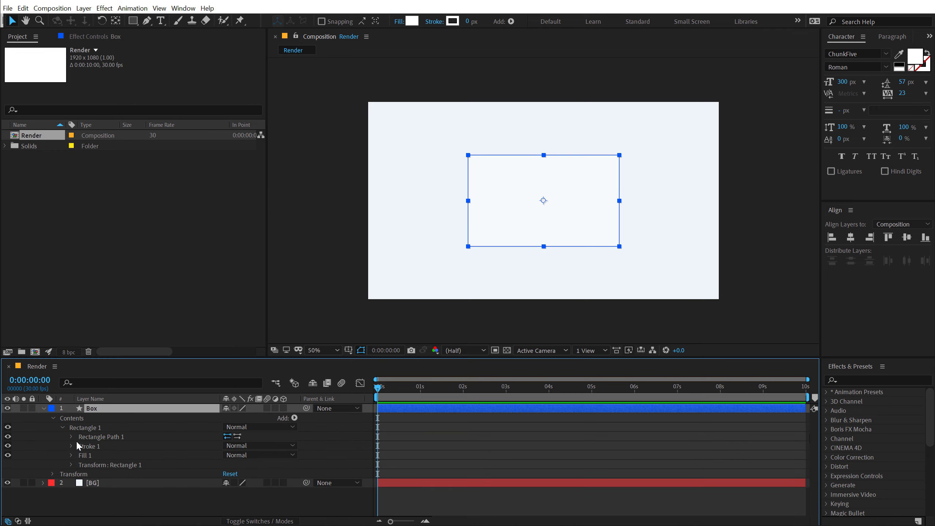
left_click(72, 436)
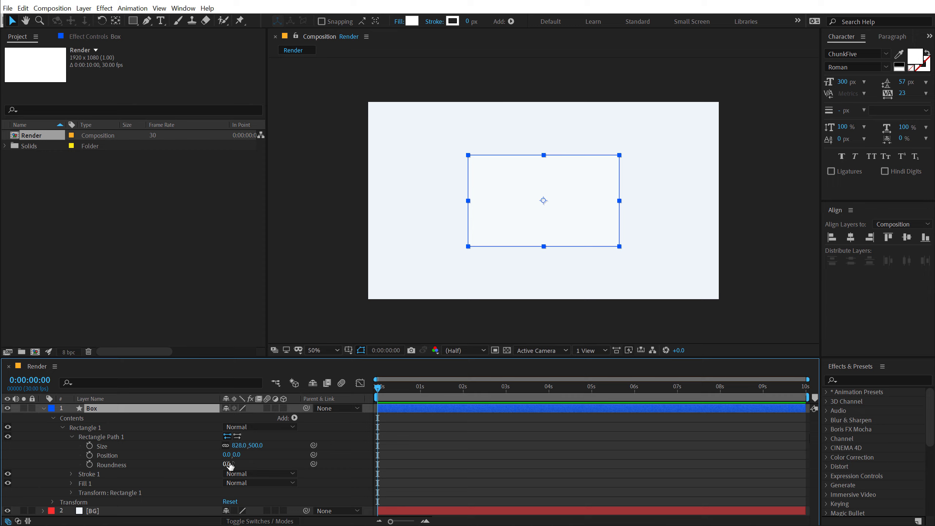
left_click_drag(229, 464, 260, 462)
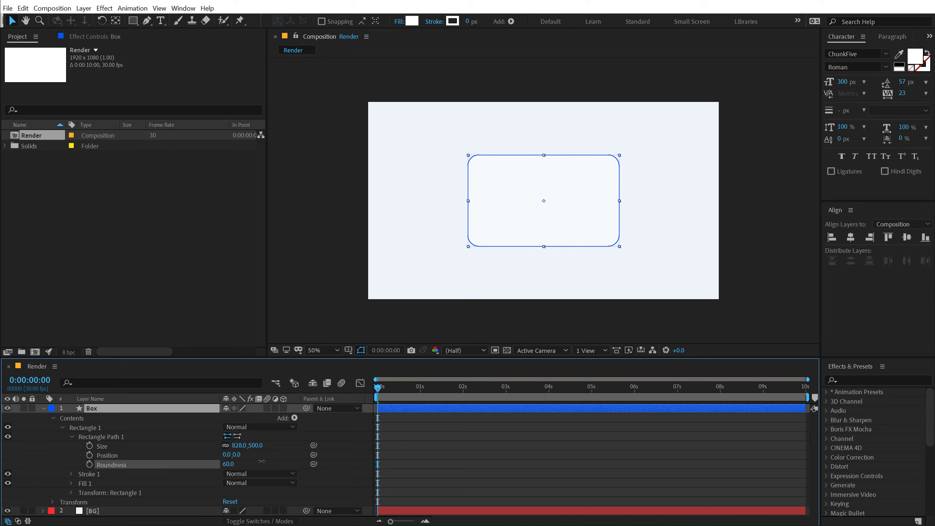
Zoom the viewer to 50% and collapse the Box layer's properties.
left_click(427, 476)
key("slash")
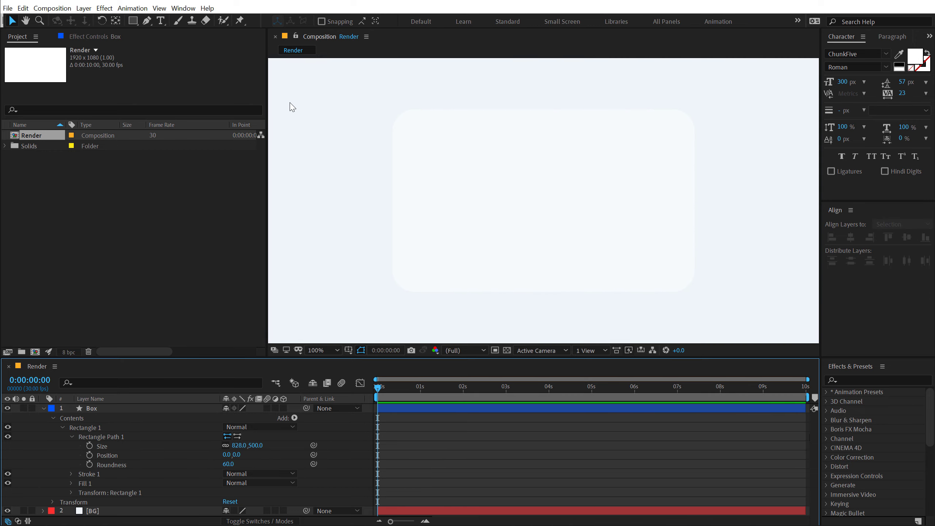
key("comma")
left_click(530, 256)
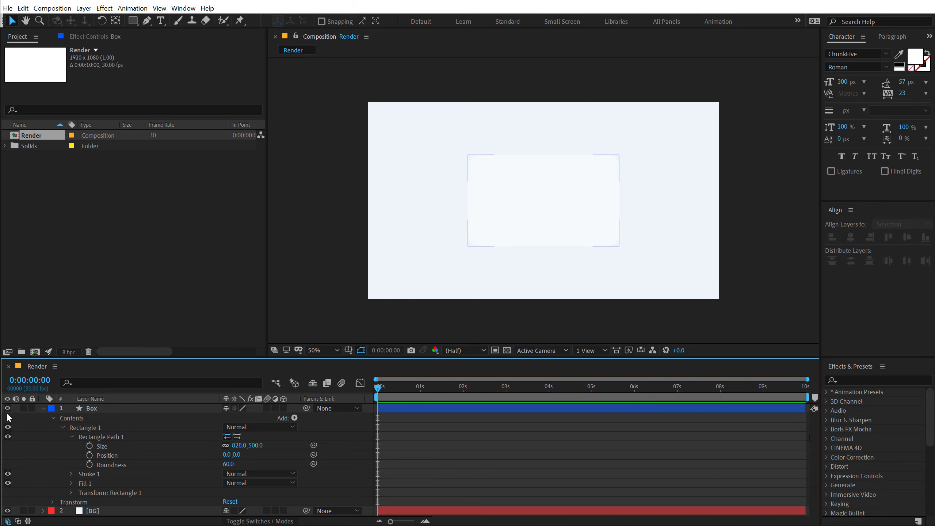
left_click(43, 408)
left_click(88, 461)
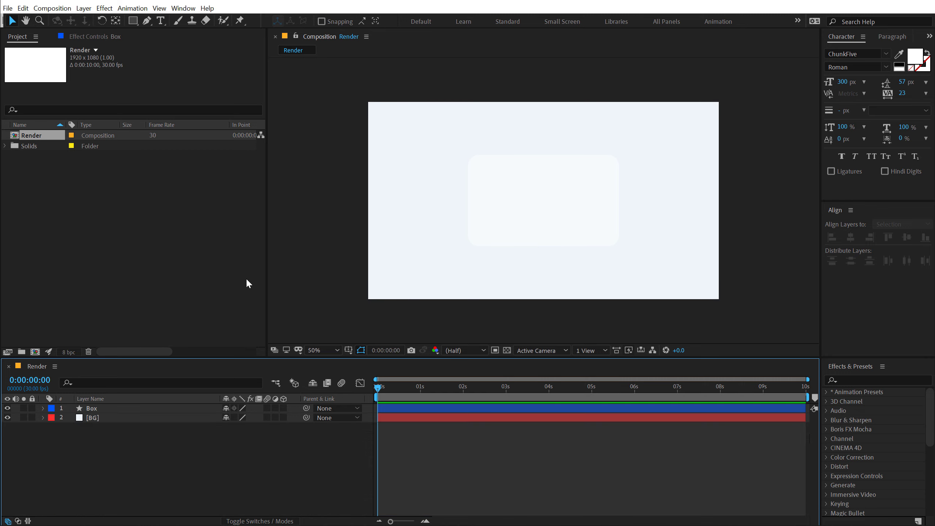
Draw a purple-filled circle over the card with the Ellipse tool.
left_click_drag(133, 21, 192, 38)
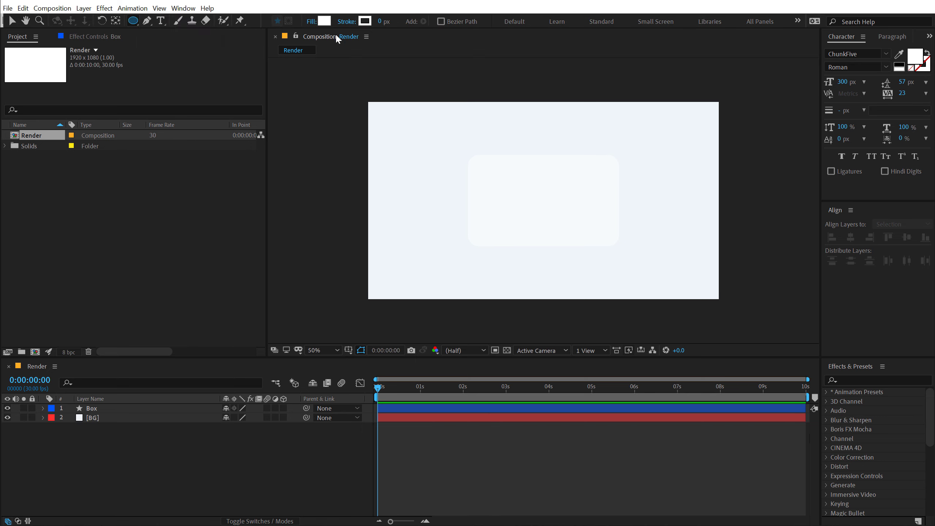
left_click(324, 22)
left_click(352, 230)
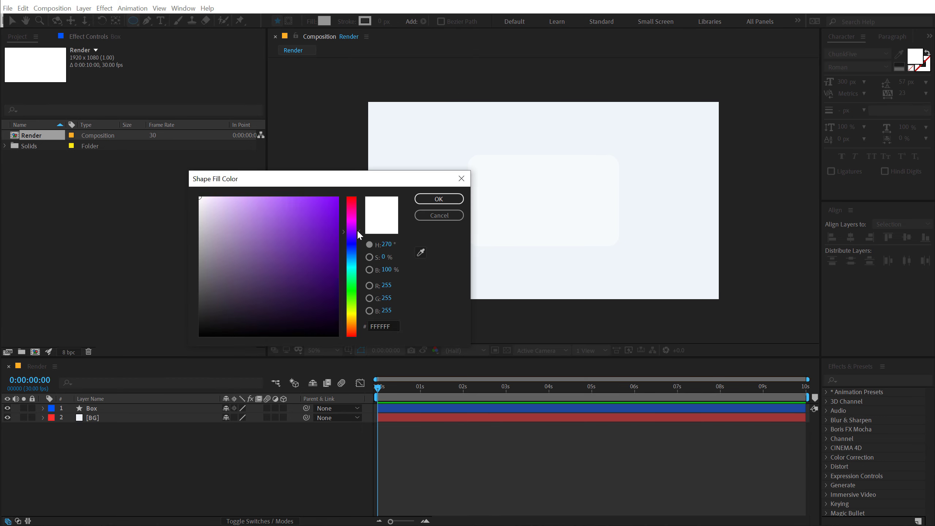
left_click(328, 214)
left_click(438, 199)
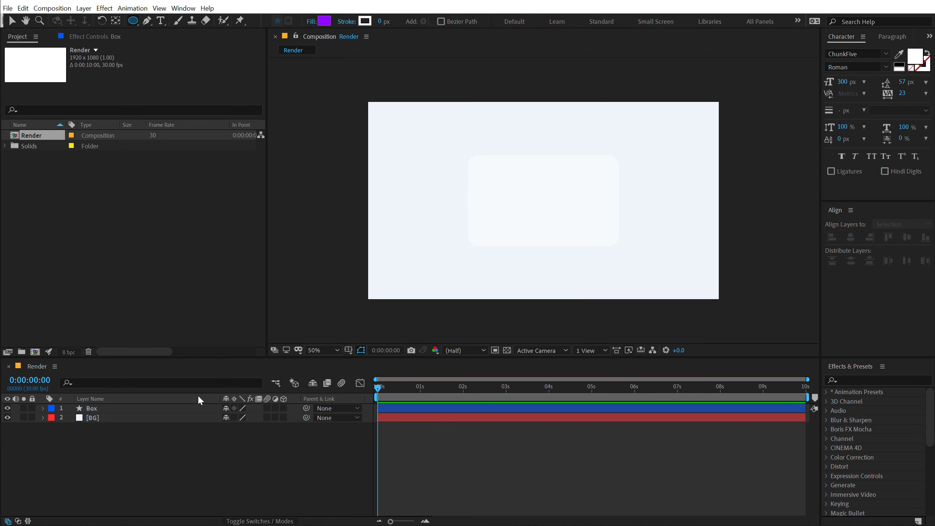
left_click_drag(573, 171, 659, 257)
Move the circle layer below Box, over the card's top right, and name it C_01.
key("v")
left_click_drag(106, 408, 121, 453)
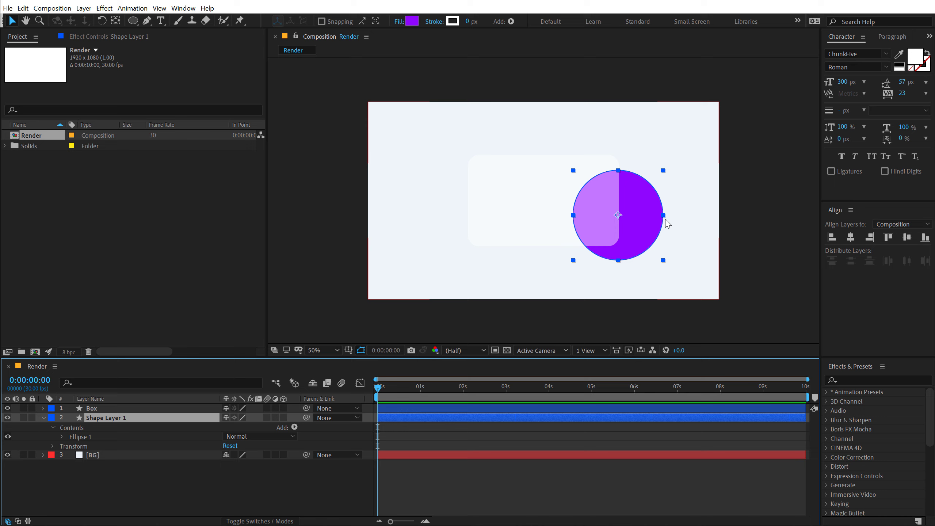
left_click_drag(644, 202, 626, 177)
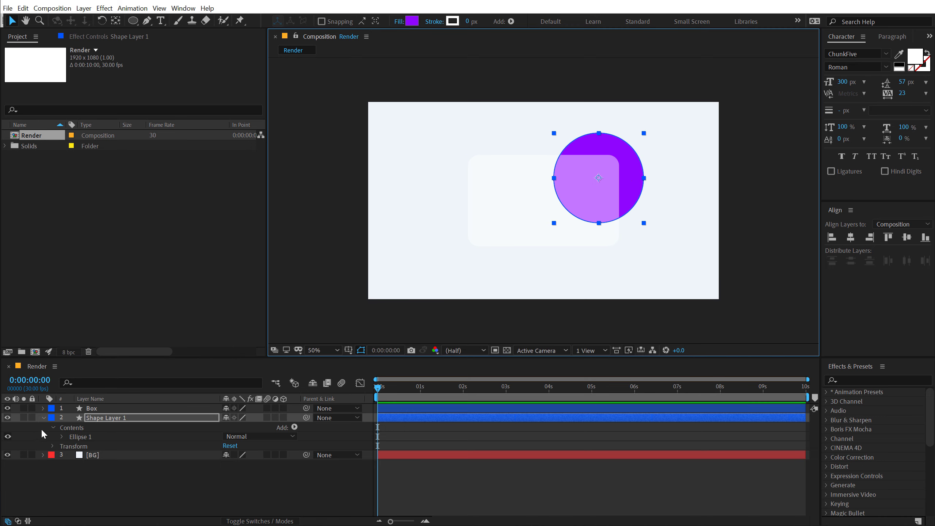
left_click(103, 420)
key("Return")
type("C_01")
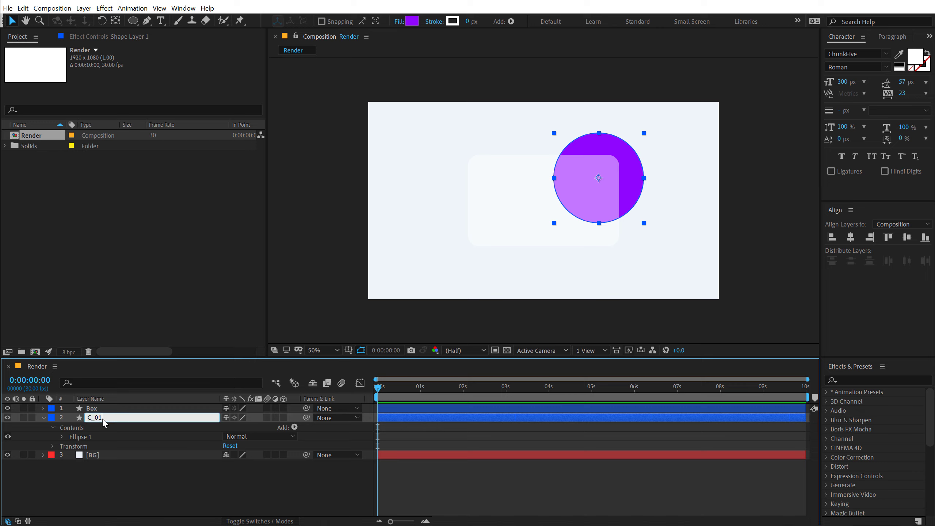
key("Return")
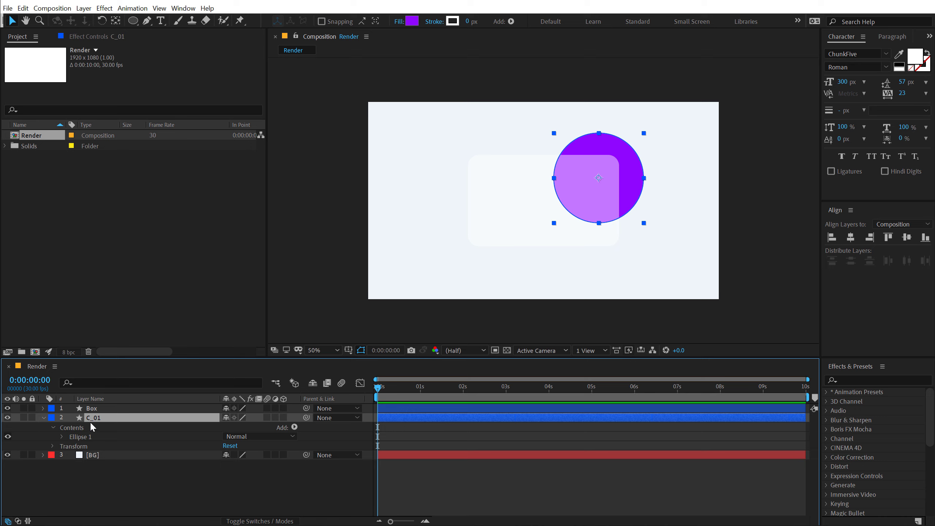
Enlarge C_01 to 536 px and position it at 346,110.
key("u")
key("u")
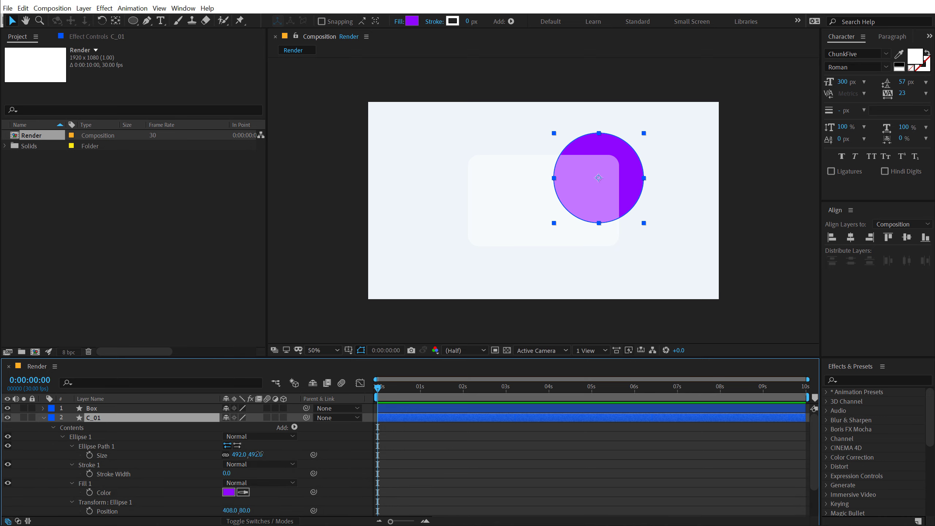
left_click_drag(254, 455, 283, 456)
left_click_drag(636, 185, 624, 191)
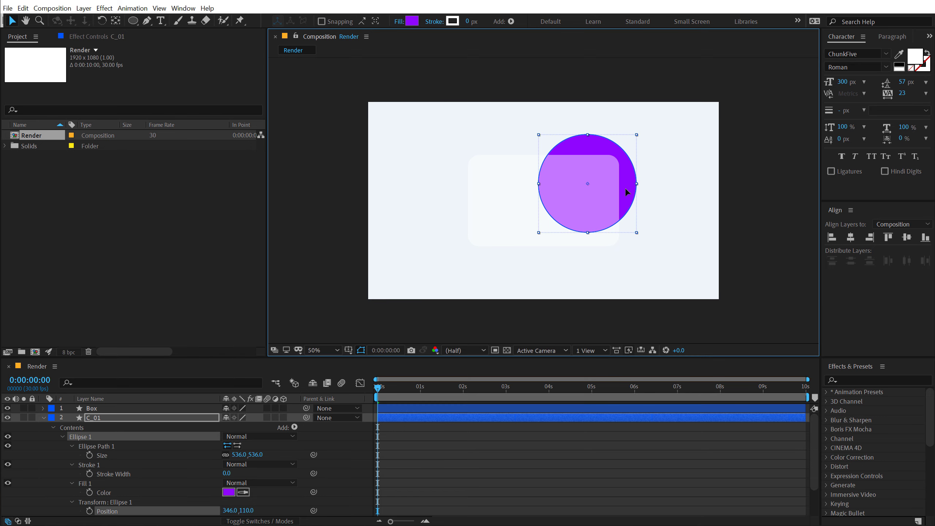
left_click(43, 417)
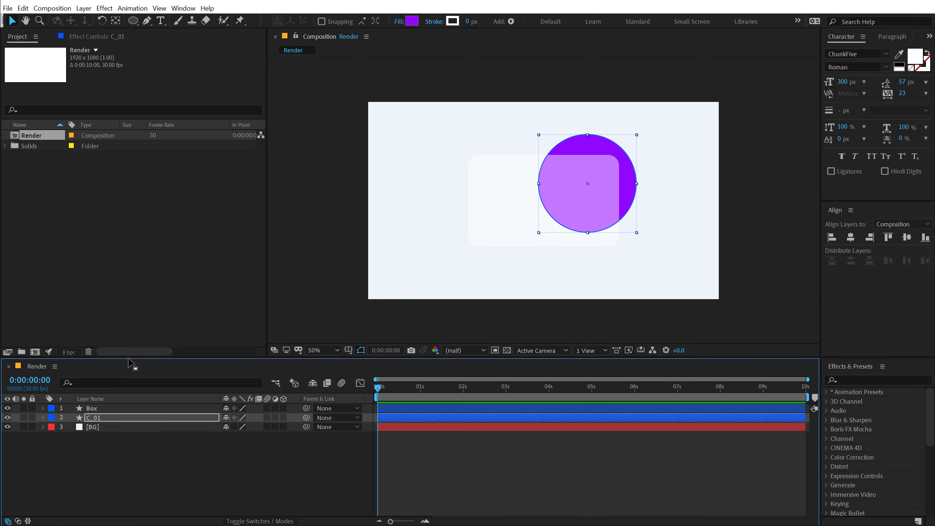
left_click_drag(129, 356, 127, 324)
left_click(110, 386)
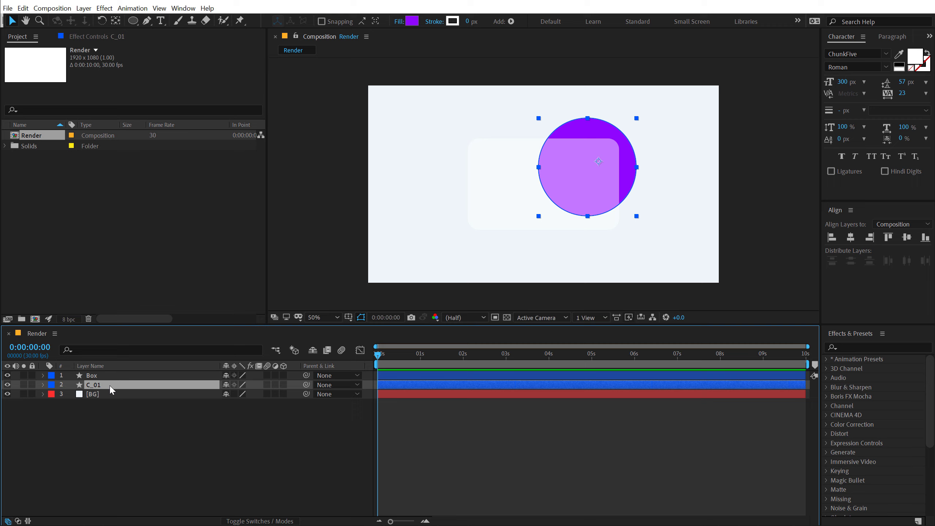
Duplicate C_01 into C_02, shrink it to 413 px and make it pink-red.
key("ctrl+d")
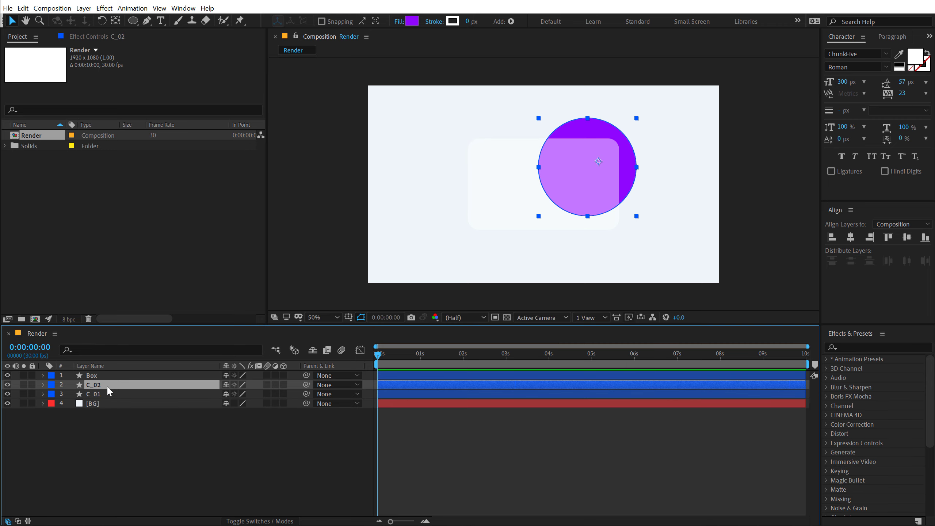
left_click_drag(621, 170, 539, 165)
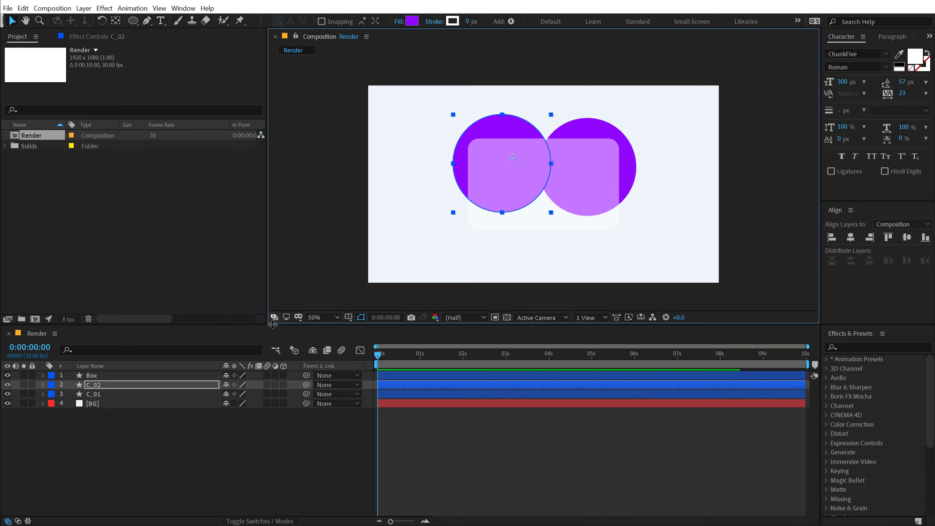
key("u")
key("u")
left_click_drag(250, 426, 186, 426)
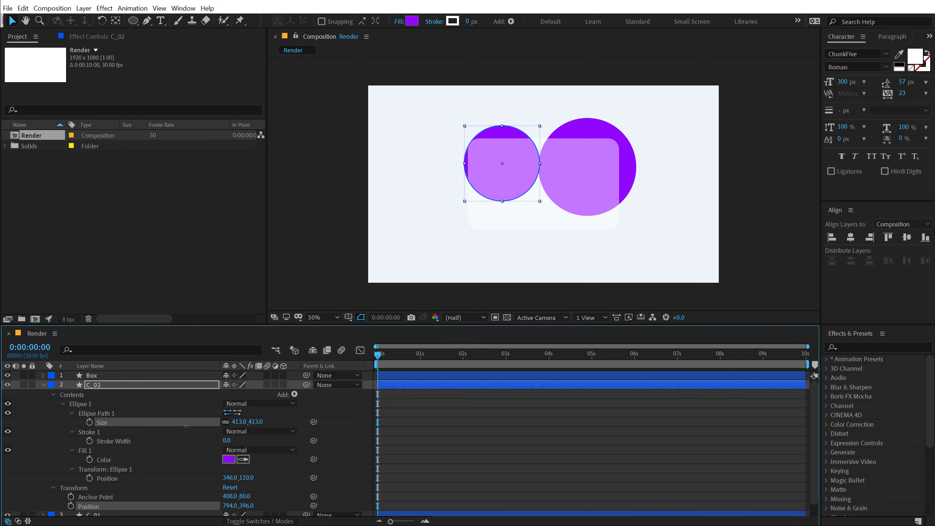
left_click(412, 21)
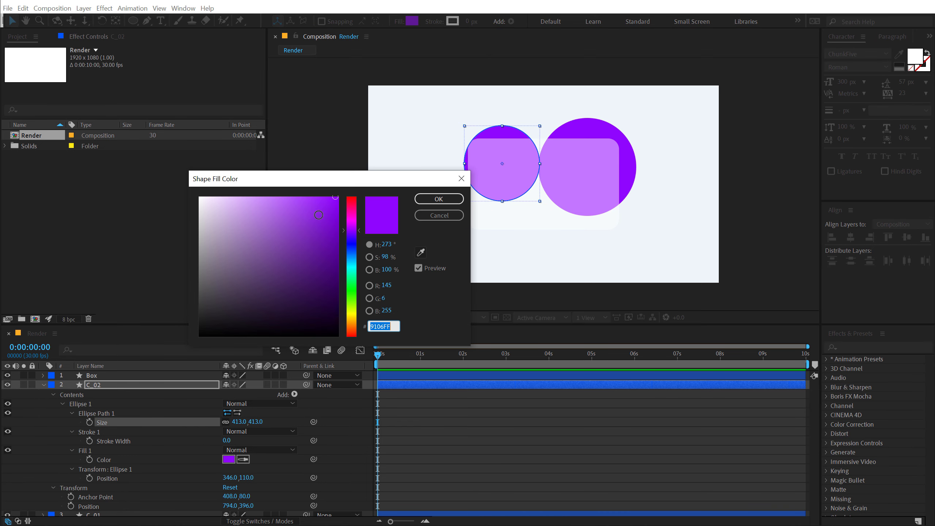
left_click(352, 203)
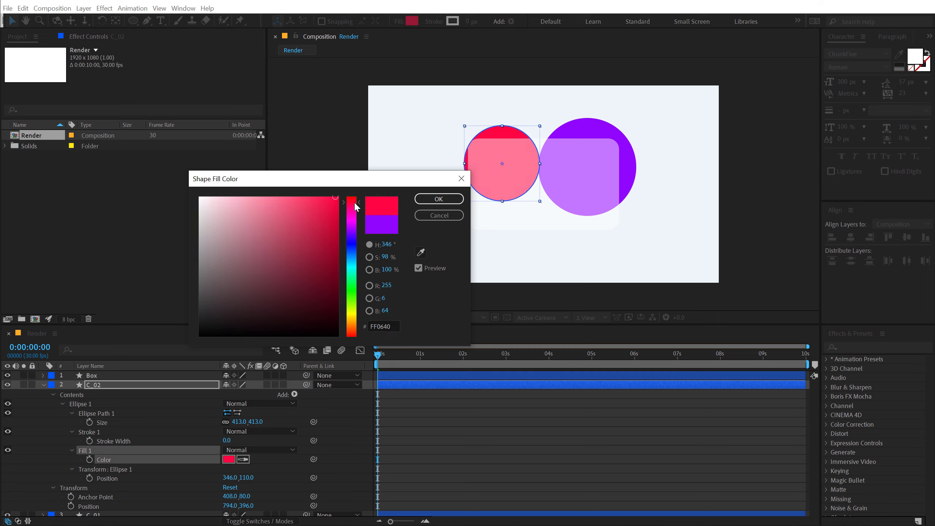
left_click(439, 199)
left_click_drag(504, 135, 501, 135)
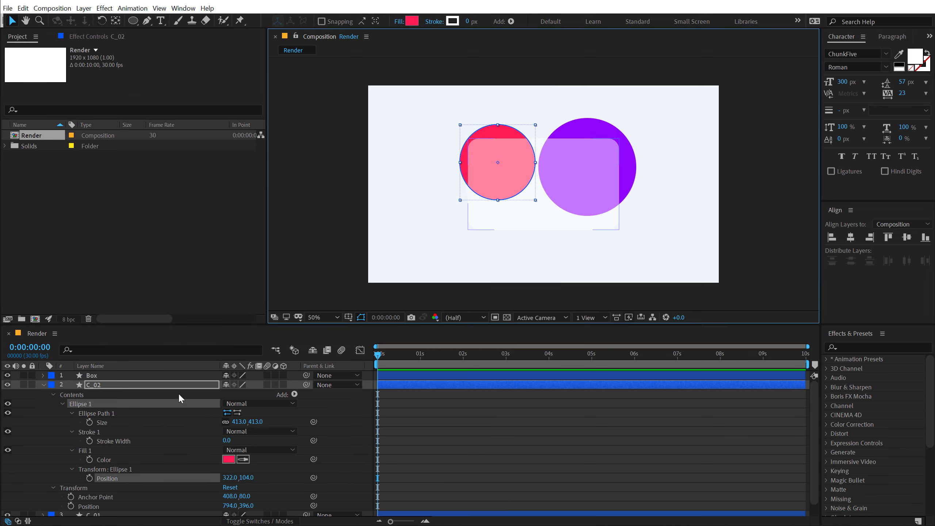
left_click(43, 385)
left_click(97, 385)
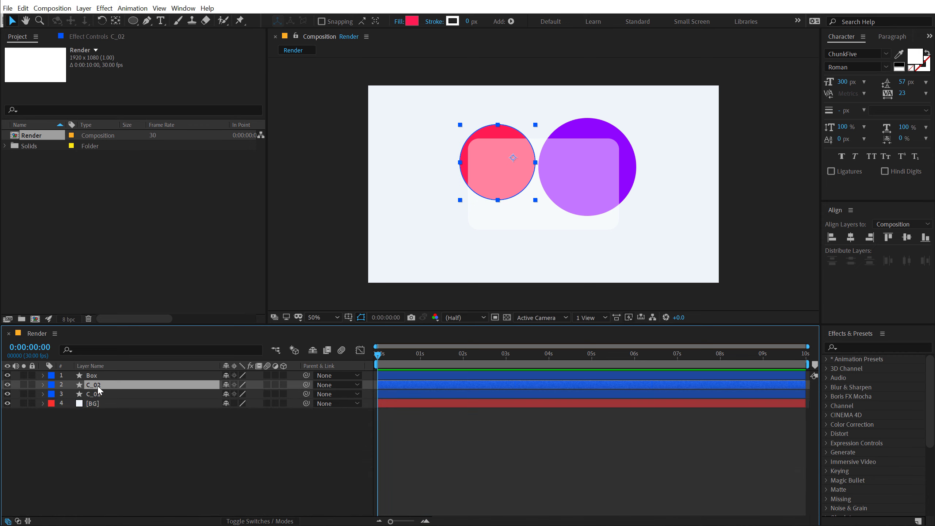
Duplicate C_02 into a blue C_03 circle, enlarged to 496 px and shifted left.
key("ctrl+d")
left_click_drag(510, 161, 526, 209)
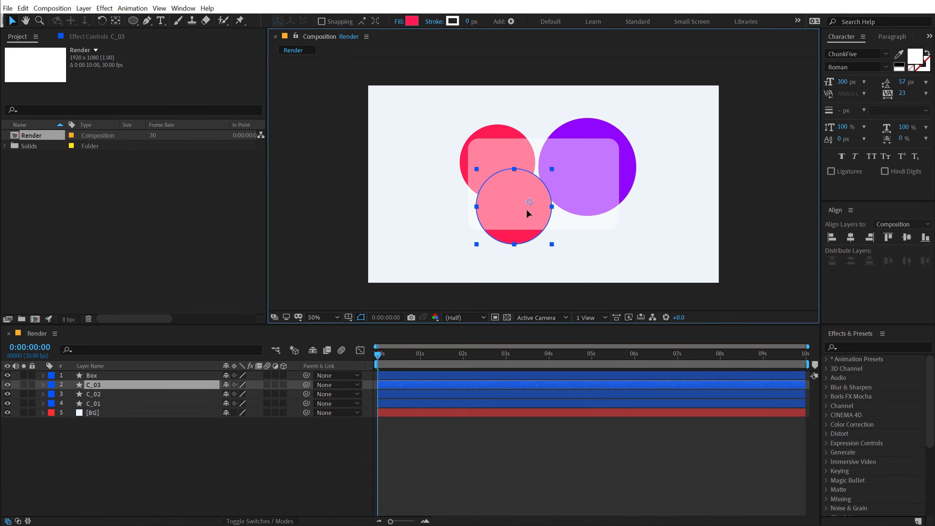
key("Return")
left_click(411, 21)
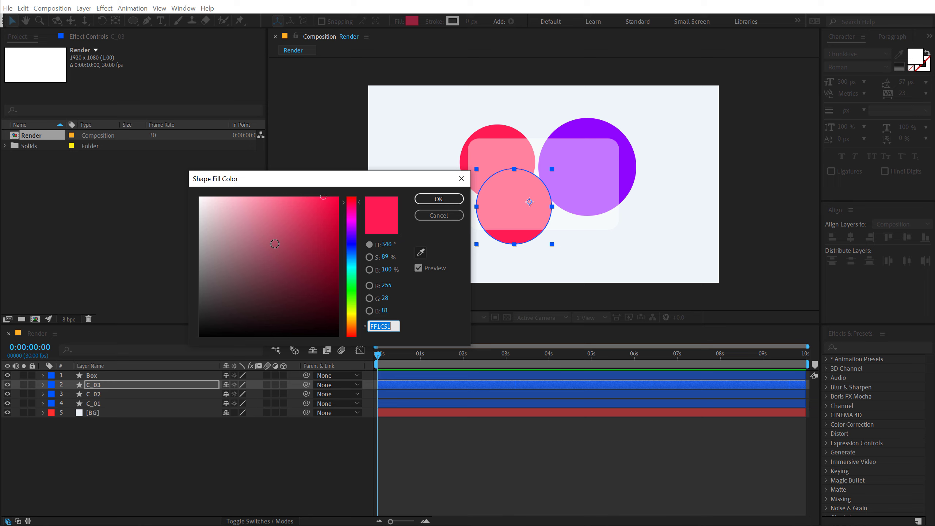
left_click(356, 262)
left_click(438, 198)
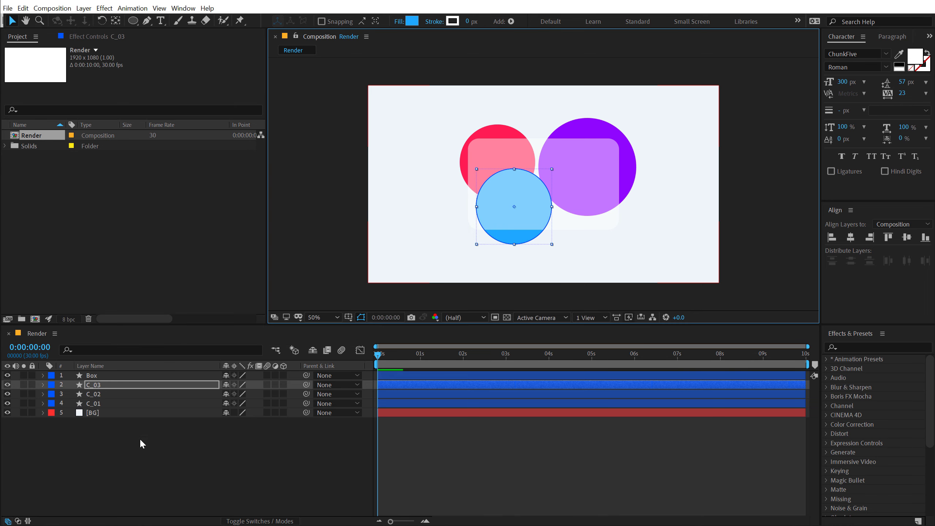
key("Return")
key("u")
key("u")
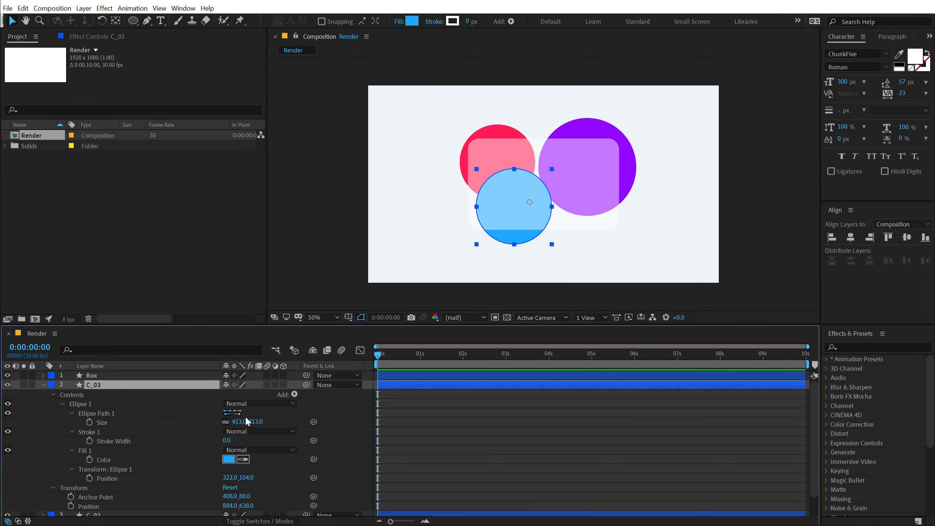
left_click_drag(259, 424, 289, 423)
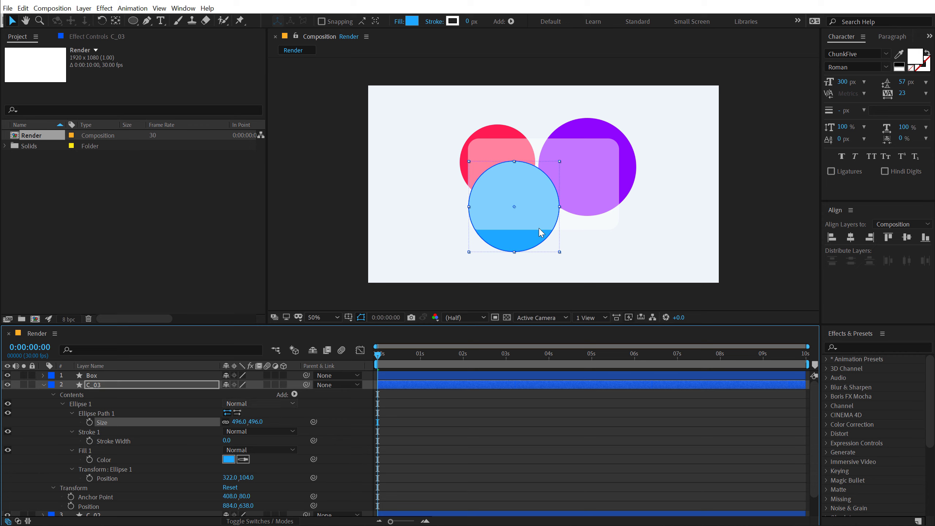
left_click_drag(516, 238, 510, 238)
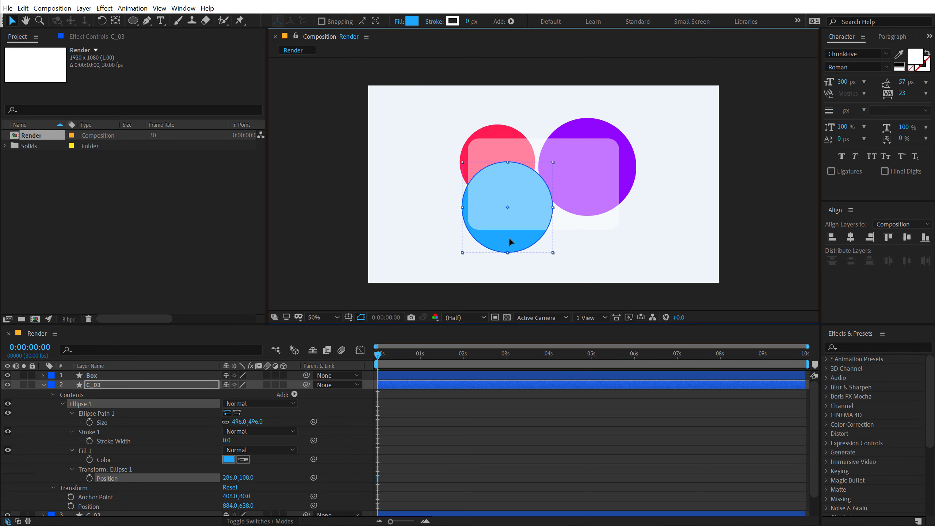
left_click(43, 385)
left_click(103, 384)
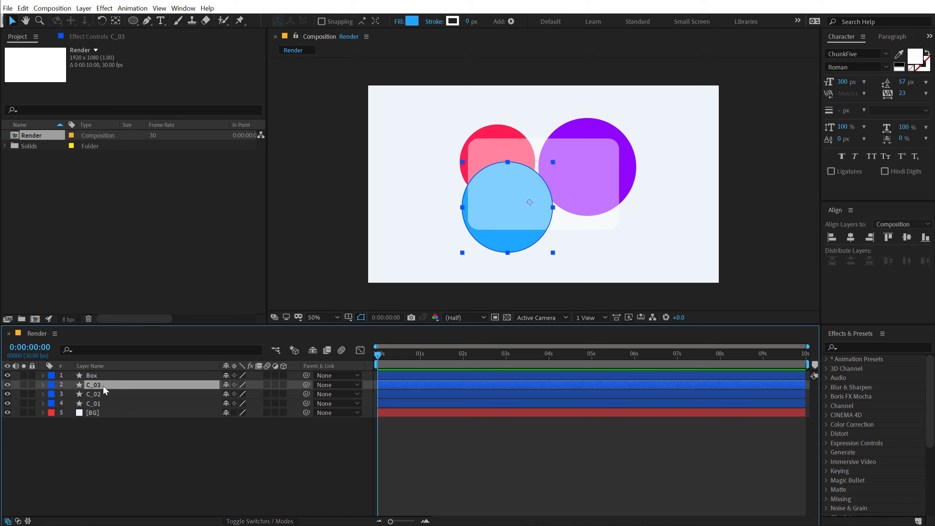
Duplicate C_03 into a bright green C_04 (1CFF4A), stacked below the other circles and nudged up.
key("ctrl+d")
left_click_drag(487, 242, 562, 254)
left_click(413, 22)
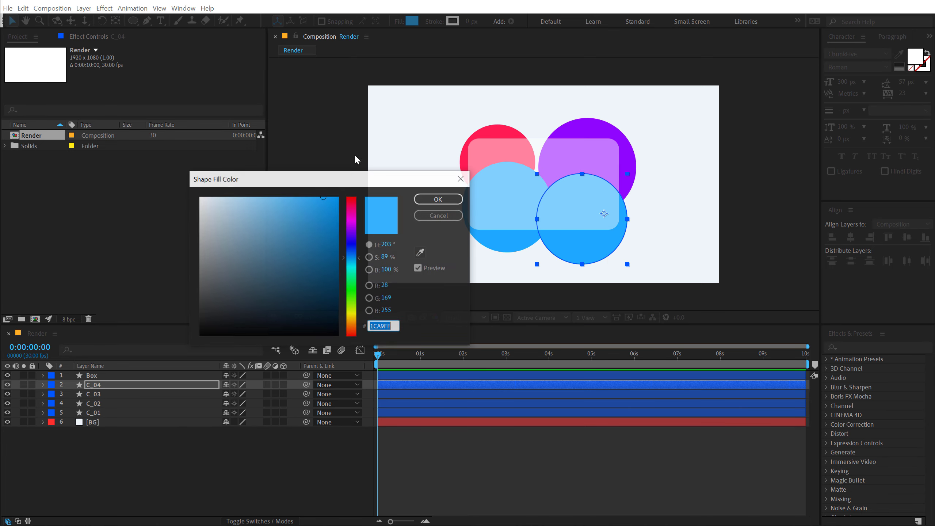
left_click(354, 286)
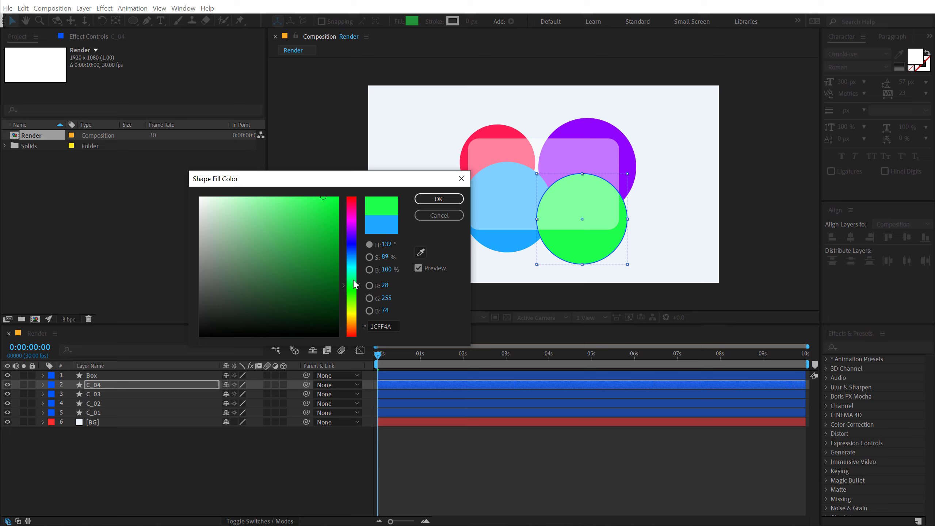
left_click(438, 199)
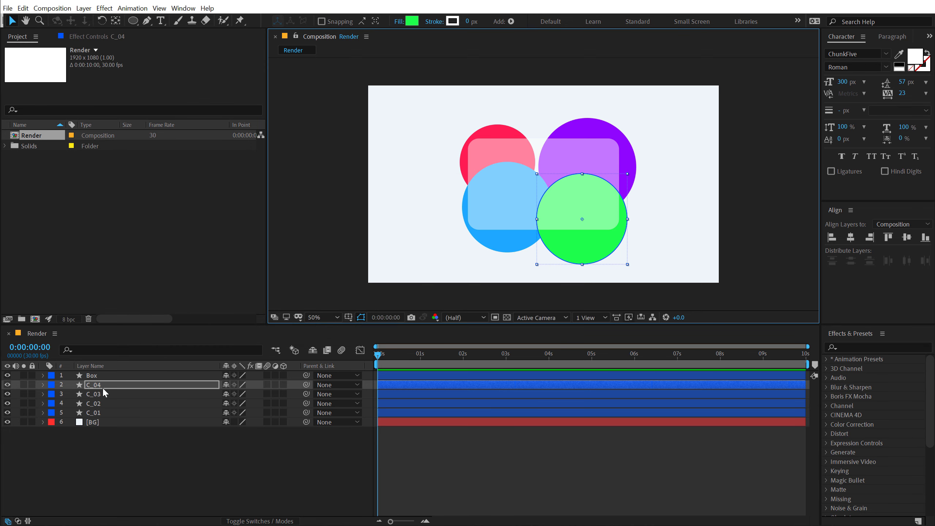
left_click_drag(104, 387, 102, 420)
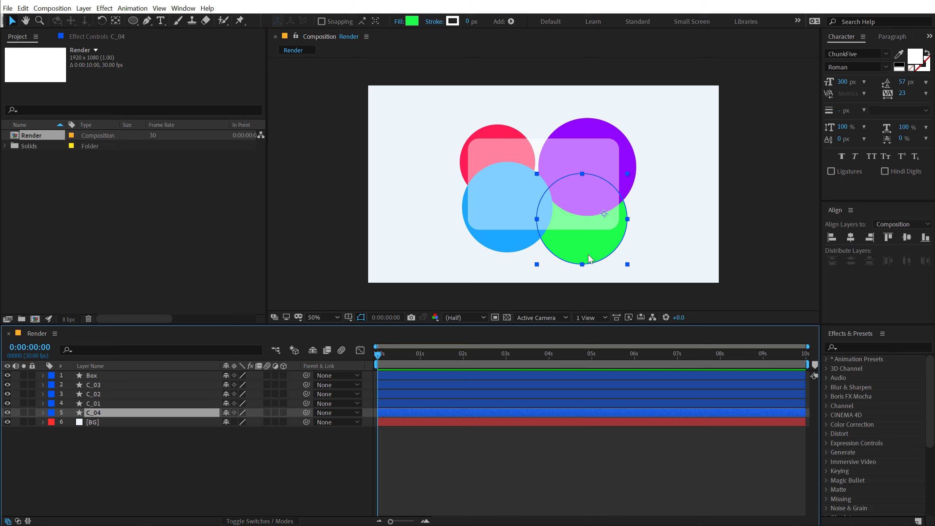
left_click_drag(588, 254, 588, 249)
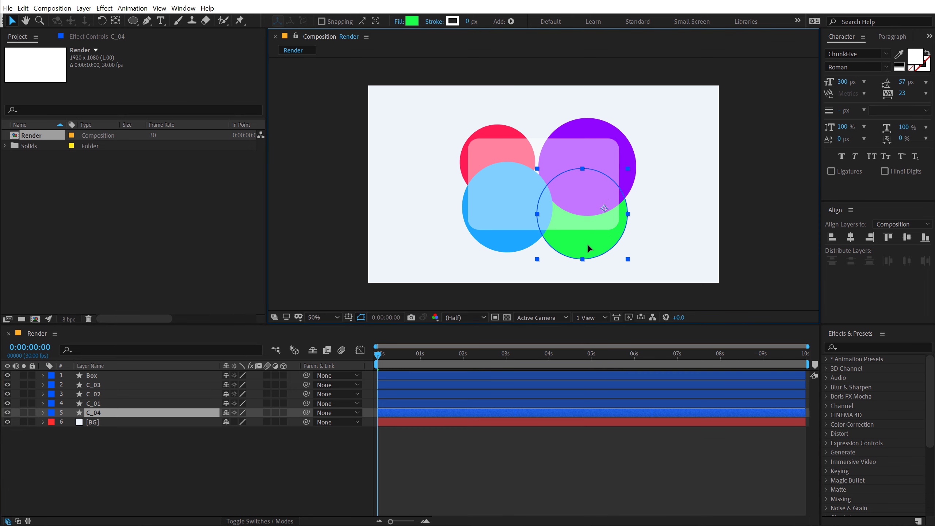
left_click(198, 476)
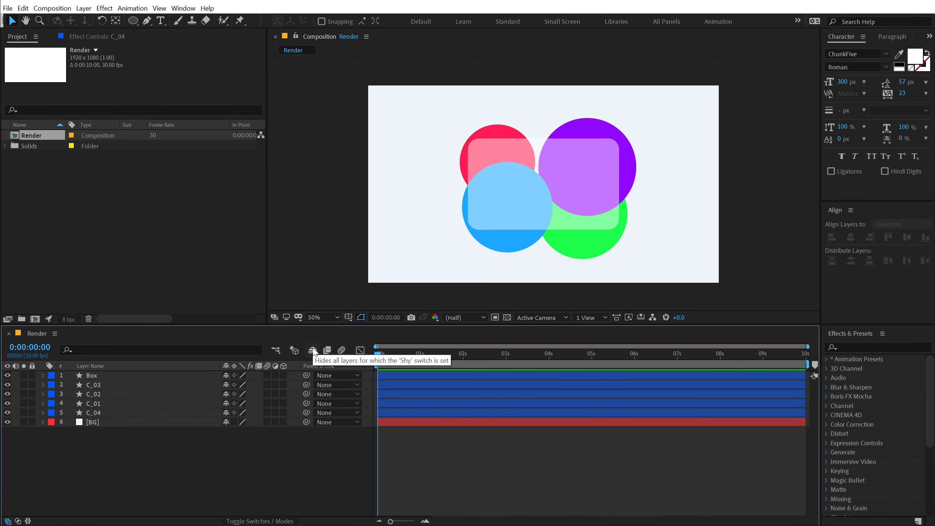
Add a new adjustment layer on top named Blur.
right_click(115, 456)
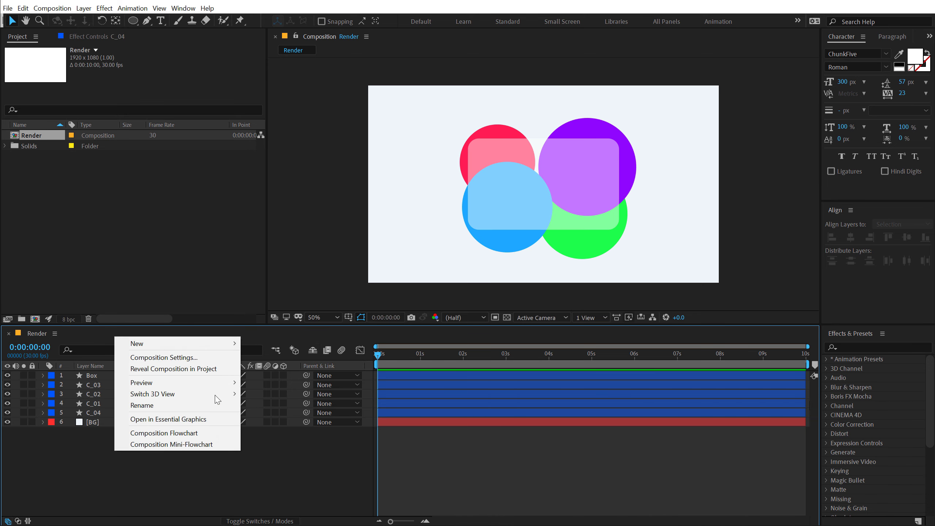
mouse_move(216, 347)
left_click(282, 425)
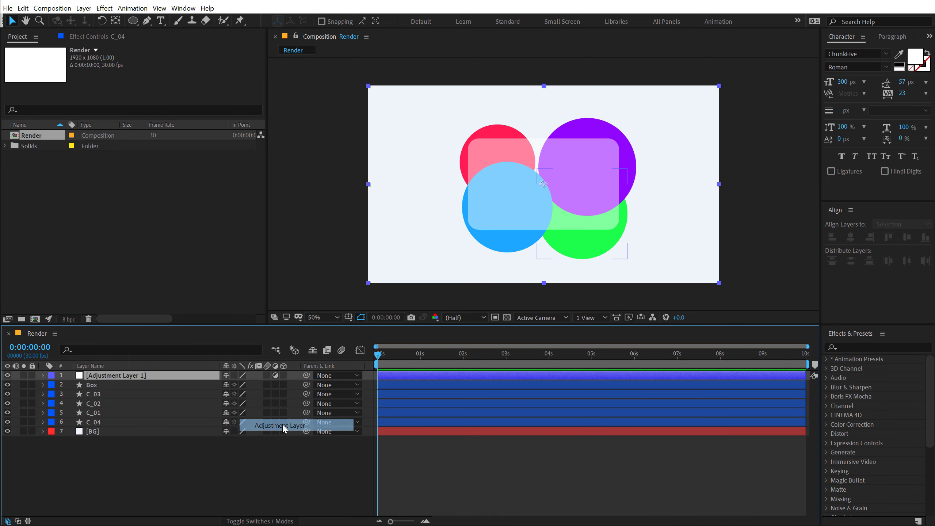
key("Return")
type("Bl")
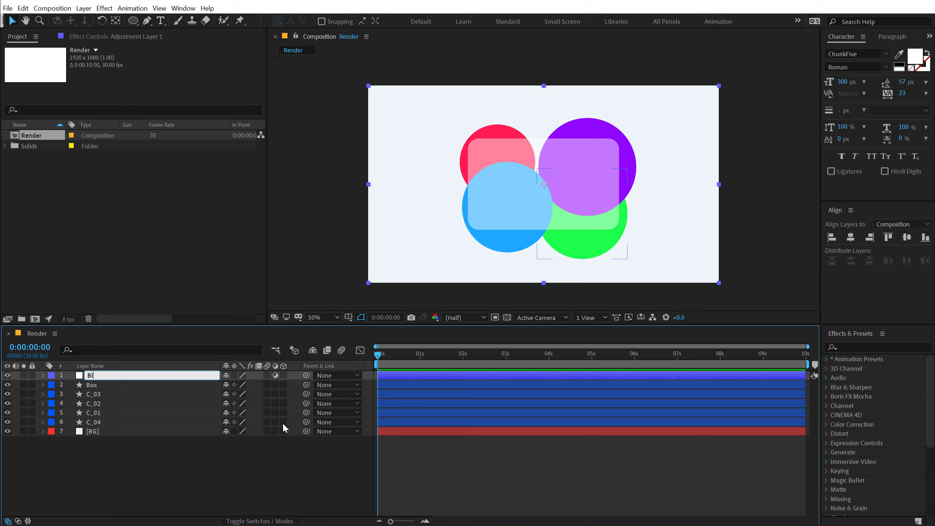
type("ur")
key("Return")
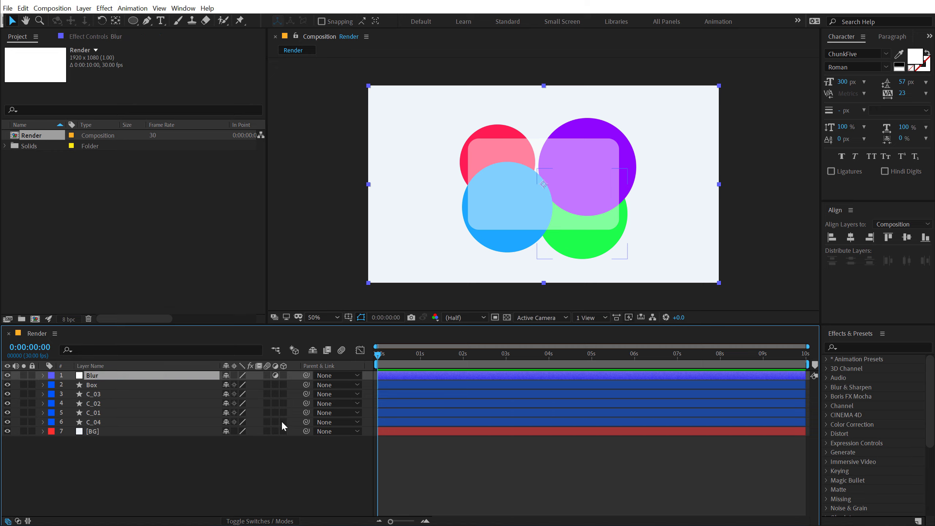
Apply Fast Box Blur to the Blur layer.
left_click(860, 347)
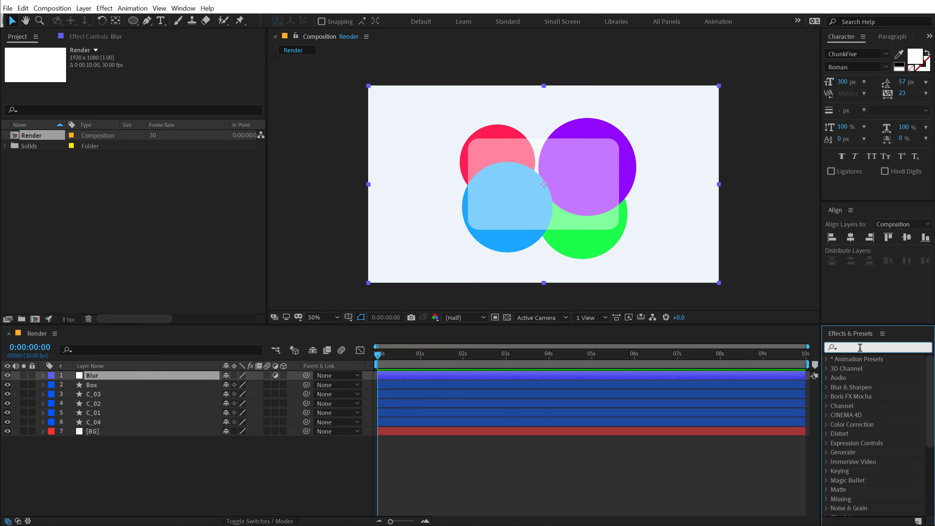
type("fast")
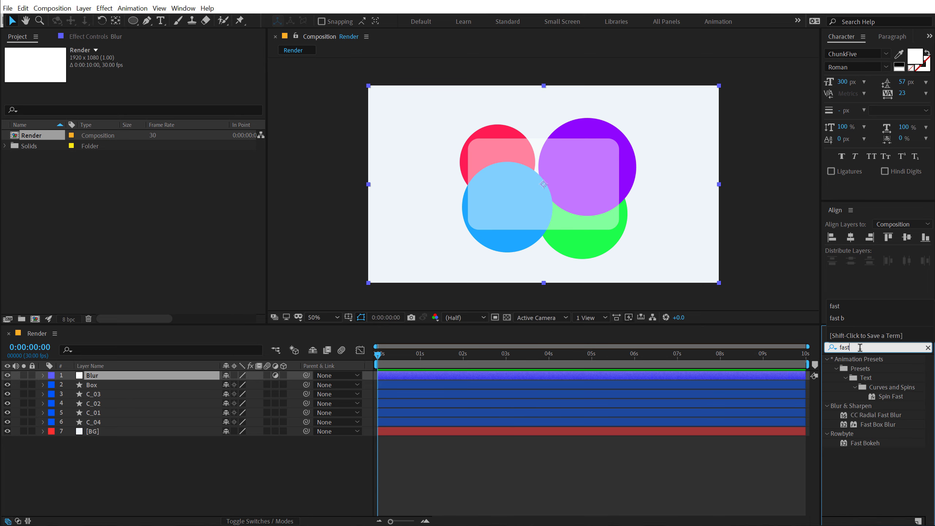
double_click(873, 427)
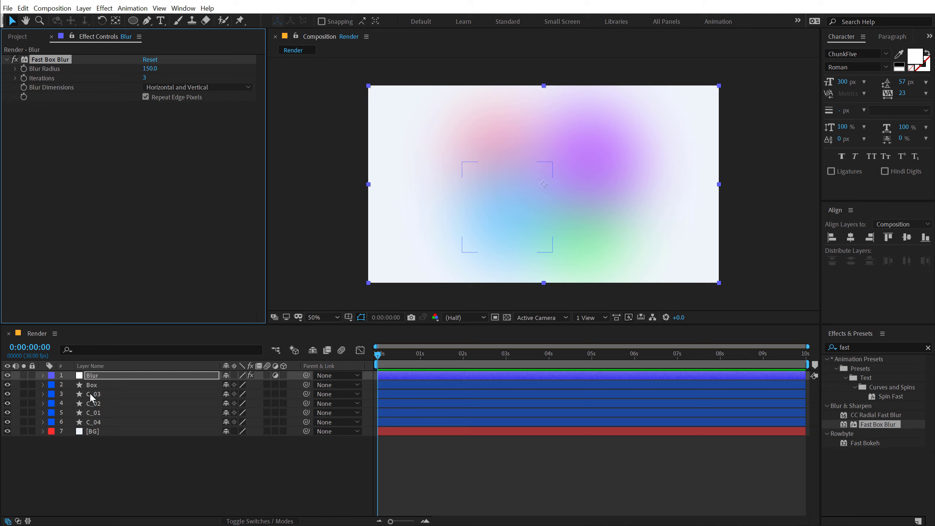
Move Box above the Blur layer and lower Fast Box Blur's radius to 130.
left_click_drag(91, 384, 93, 374)
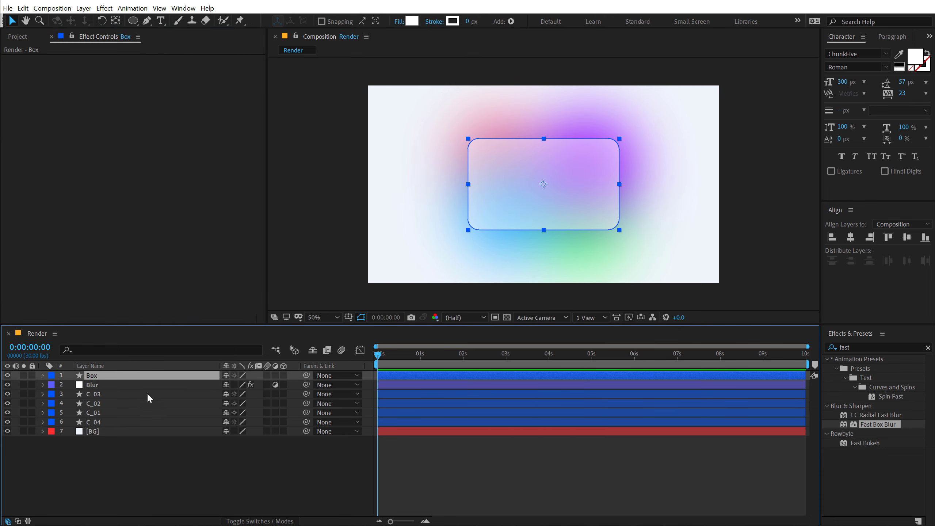
left_click(143, 475)
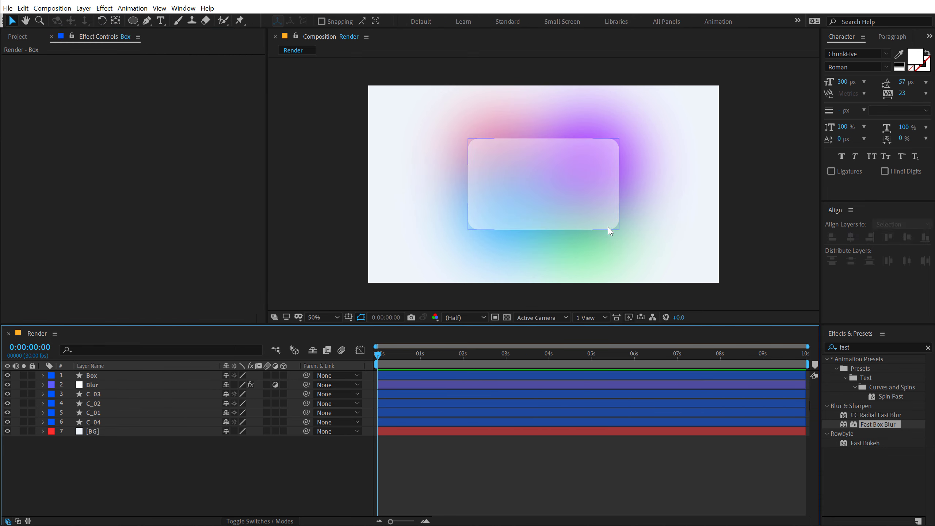
left_click(92, 385)
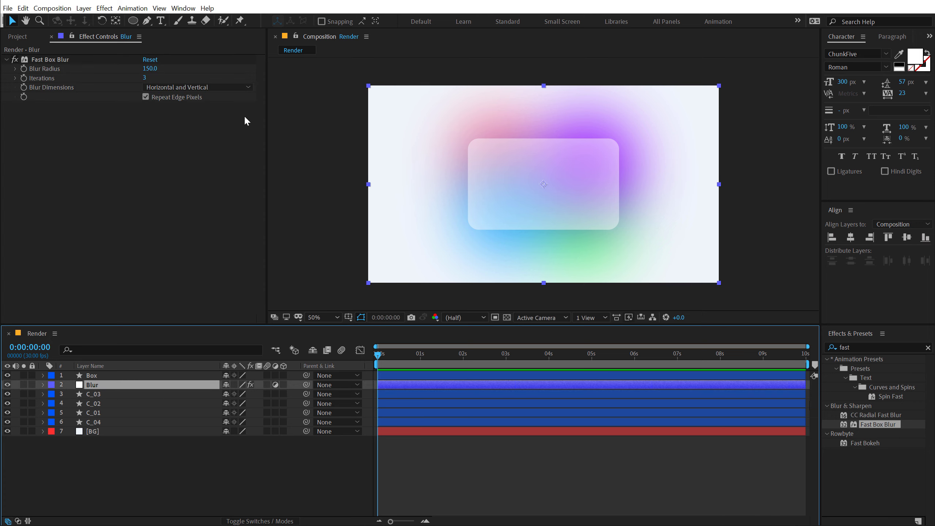
mouse_move(154, 71)
left_mouse_down()
mouse_move(132, 73)
mouse_move(154, 75)
left_mouse_up()
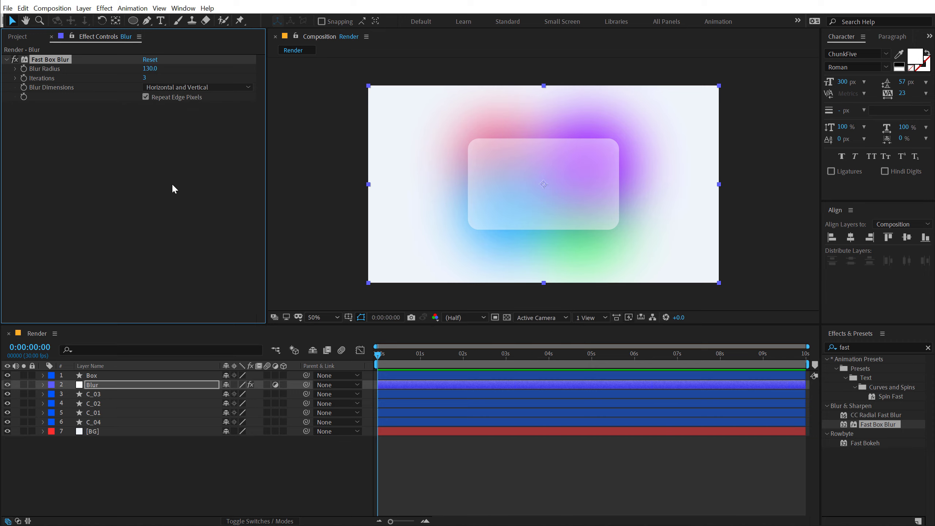
scroll(444, 235, "up", 1)
scroll(445, 235, "down", 1)
Nudge the red C_02 circle up-left and the green C_04 circle upward.
left_click(106, 436)
left_click(100, 410)
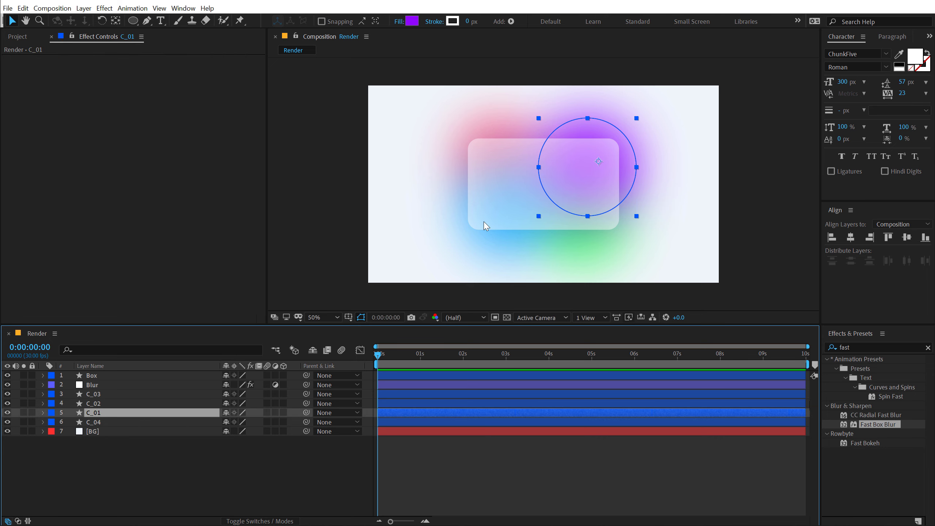
left_click(101, 405)
mouse_move(515, 156)
left_mouse_down()
mouse_move(522, 146)
mouse_move(510, 151)
left_mouse_up()
left_click(237, 444)
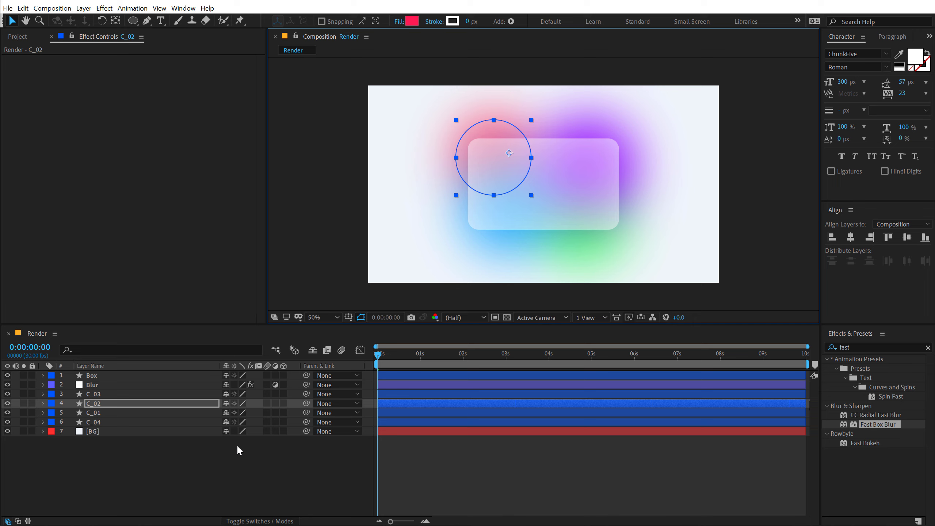
left_click(96, 422)
left_click_drag(603, 211, 594, 198)
left_click(136, 484)
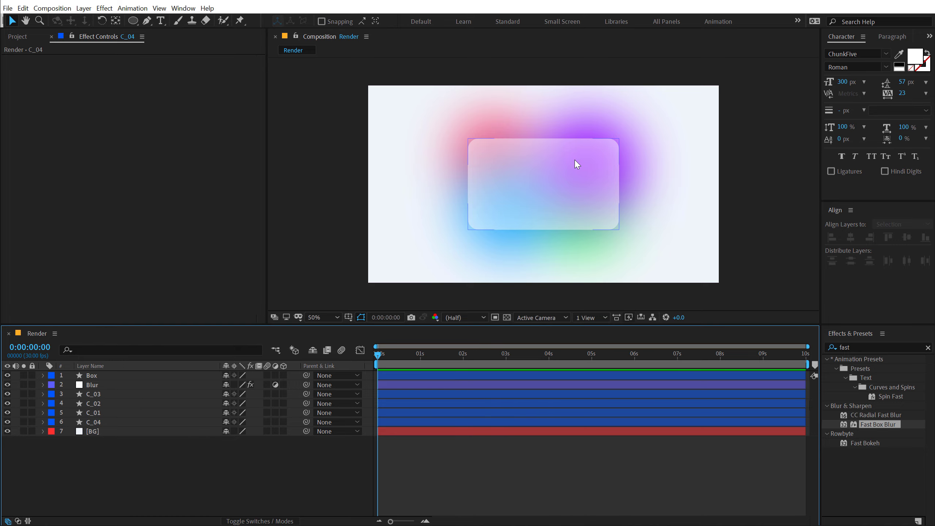
Temporarily hide the other circles to check the green blob, then show them again.
left_click_drag(7, 405, 9, 415)
key("slash")
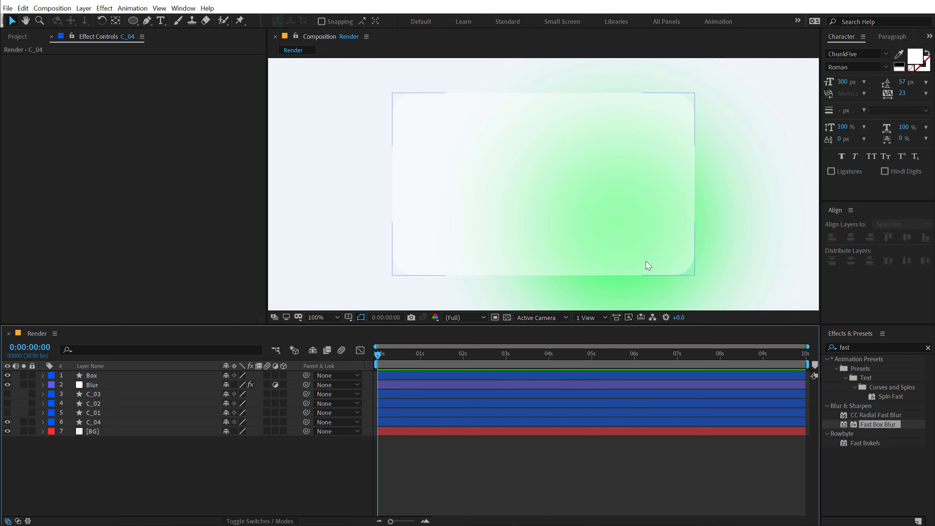
key("comma")
key("comma")
left_click_drag(8, 403, 8, 413)
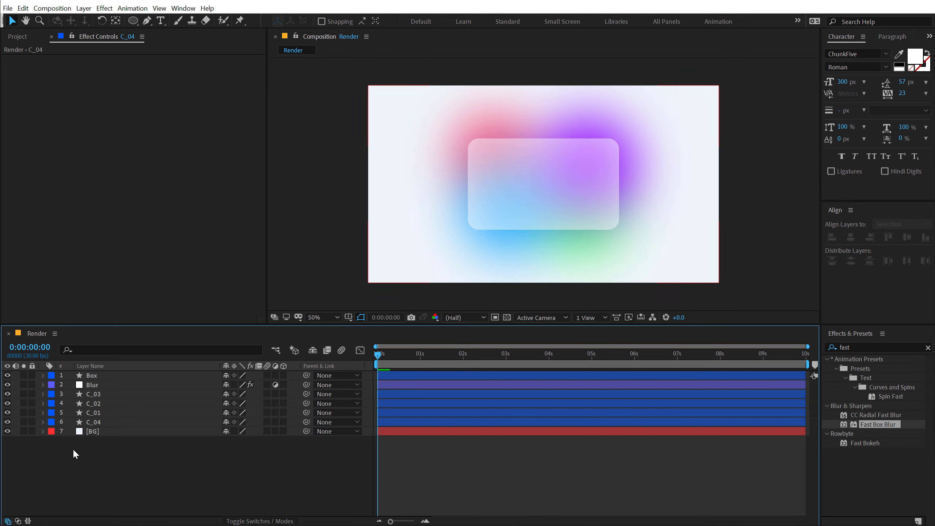
Add a text layer reading 'Glassmorphism' on the card.
key("slash")
left_click_drag(477, 205, 495, 203)
left_click(161, 21)
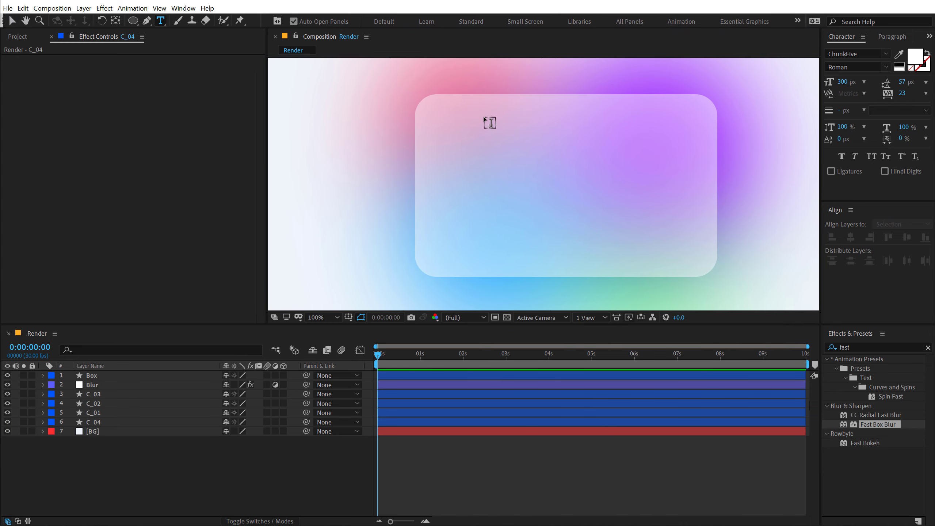
left_click(459, 152)
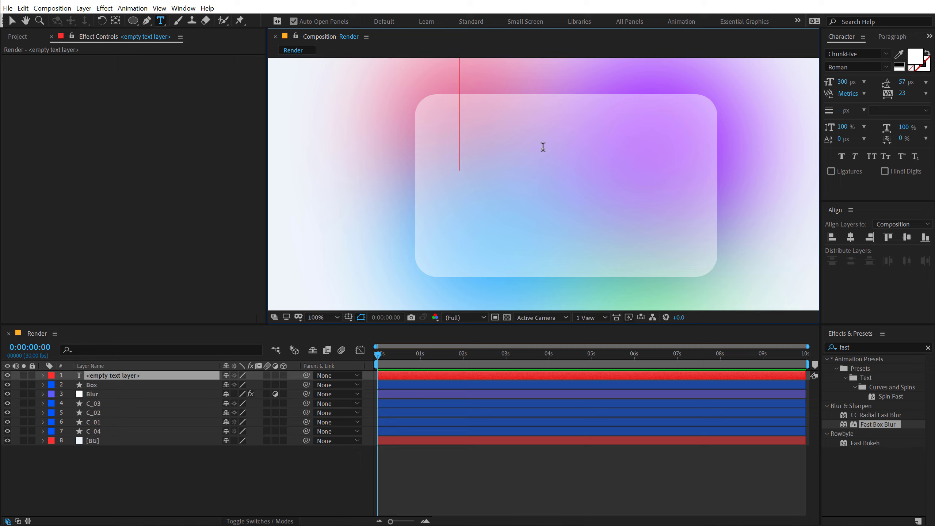
type("Glass")
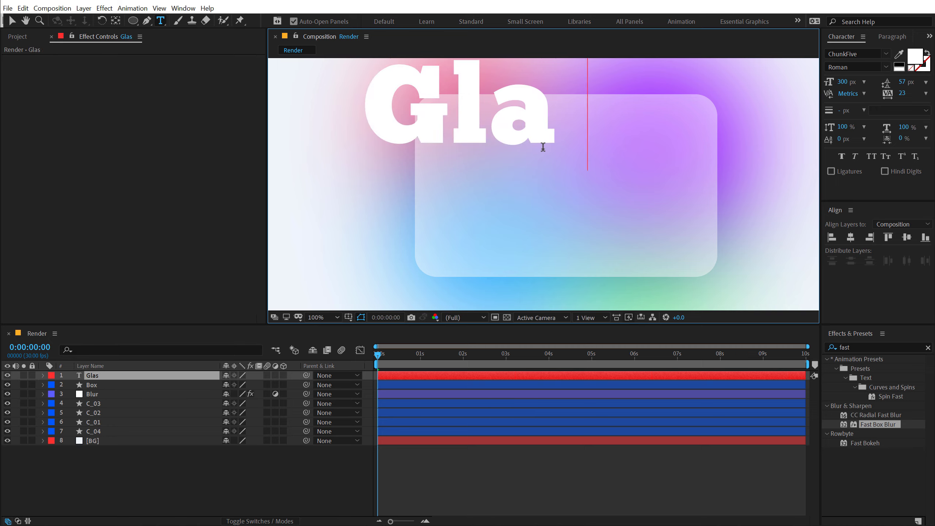
type("m")
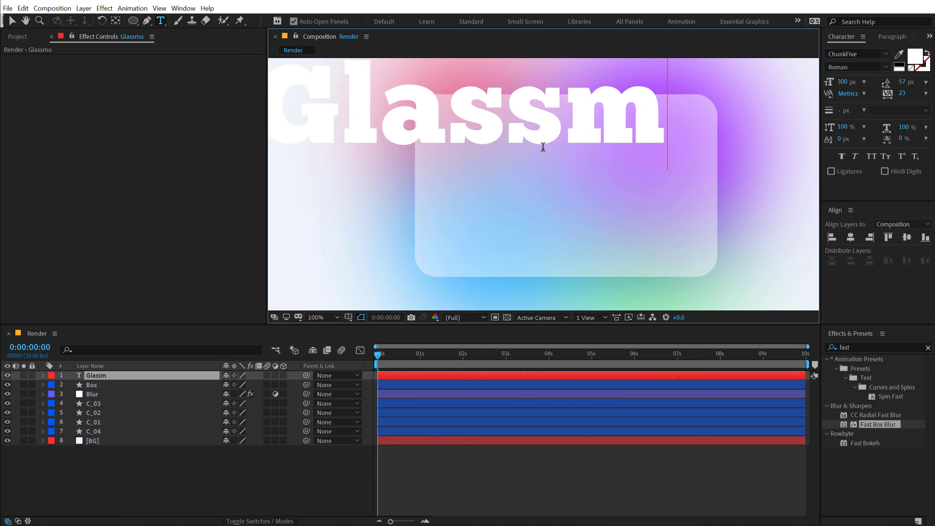
type("orphism")
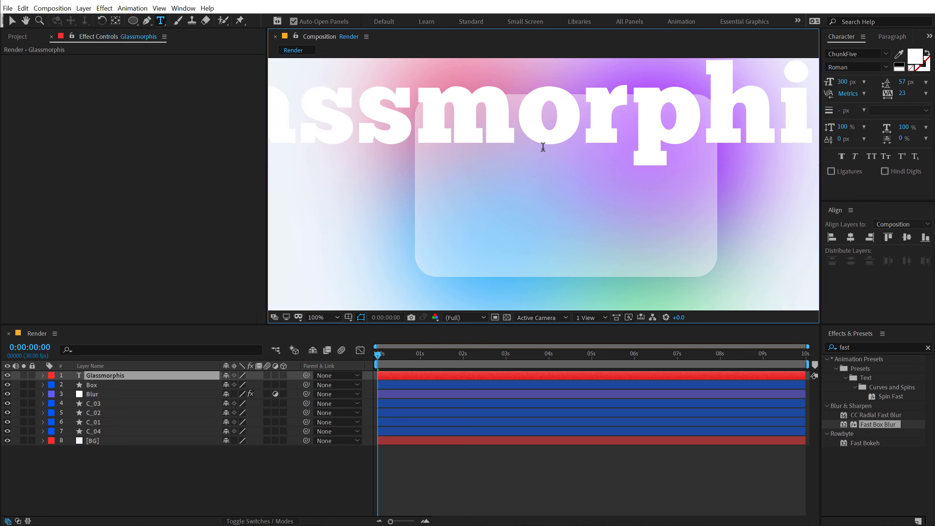
Shrink the title to 48 px, set it in Arial, reposition it, and duplicate it.
left_click(12, 21)
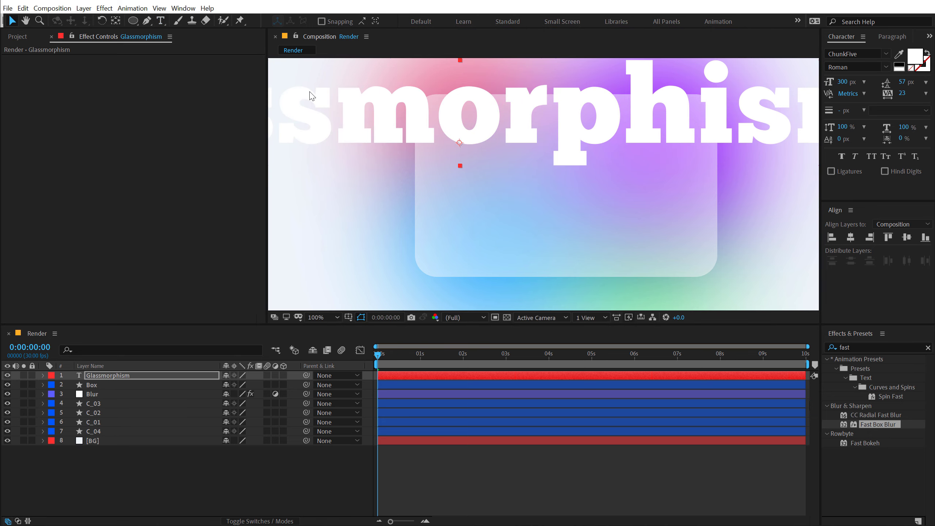
left_click_drag(843, 81, 722, 101)
left_click_drag(495, 145, 548, 135)
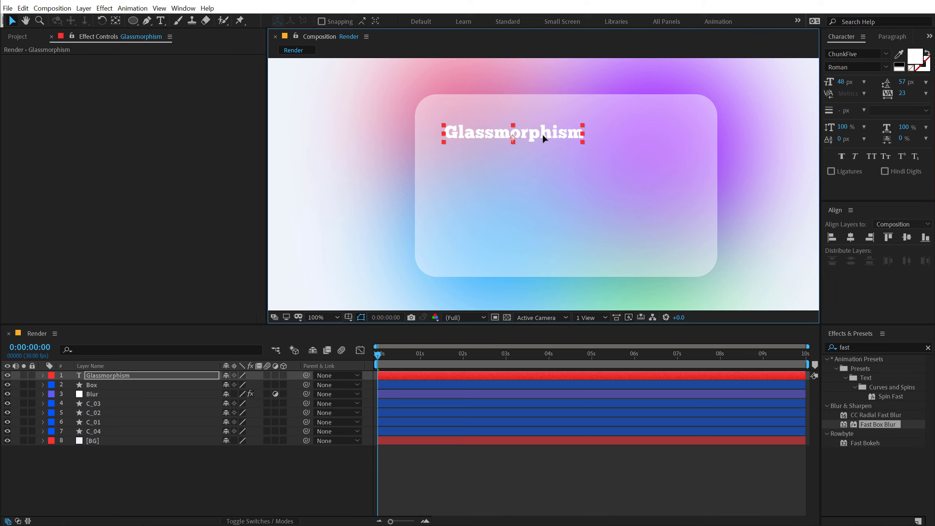
left_click(875, 55)
type("ari")
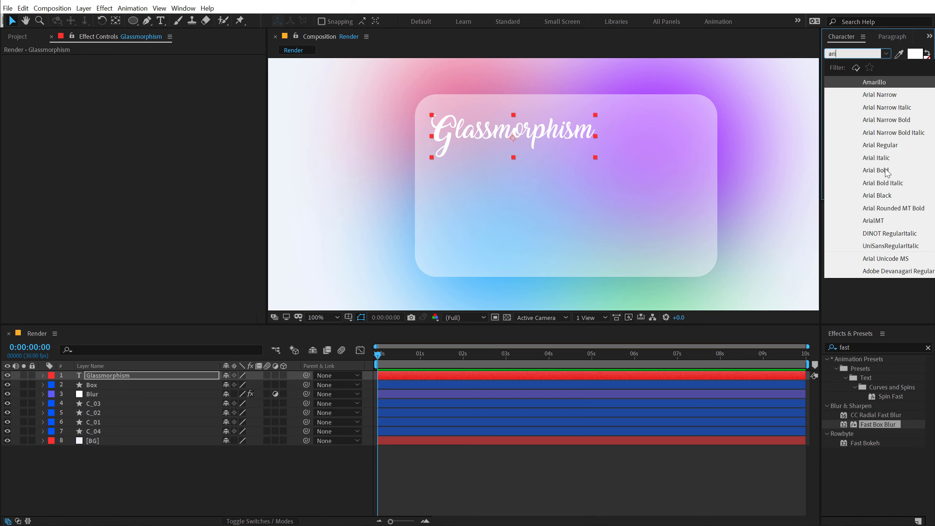
key("Return")
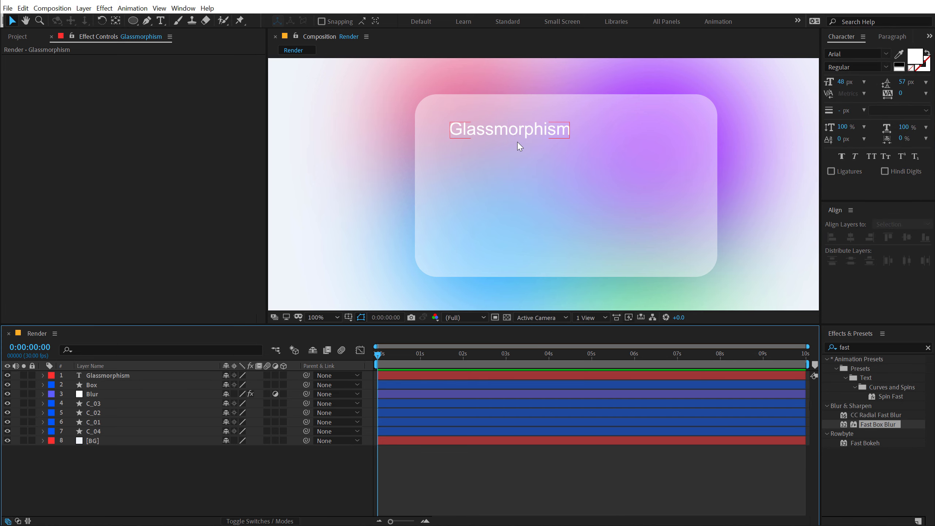
left_click_drag(515, 133, 474, 252)
key("ctrl+d")
double_click(474, 253)
type("www")
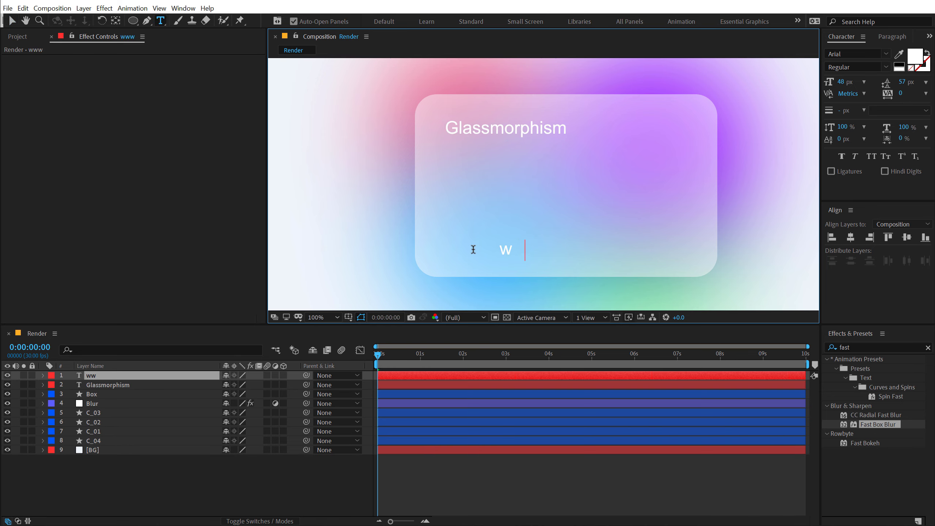
type(".dopemotions.com")
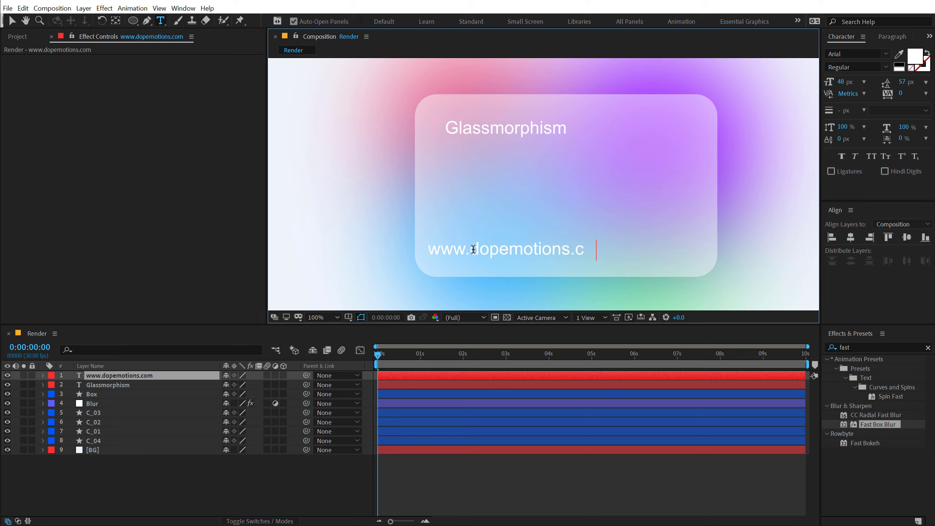
key("Escape")
key("v")
left_click_drag(842, 82, 828, 82)
left_click_drag(901, 93, 913, 93)
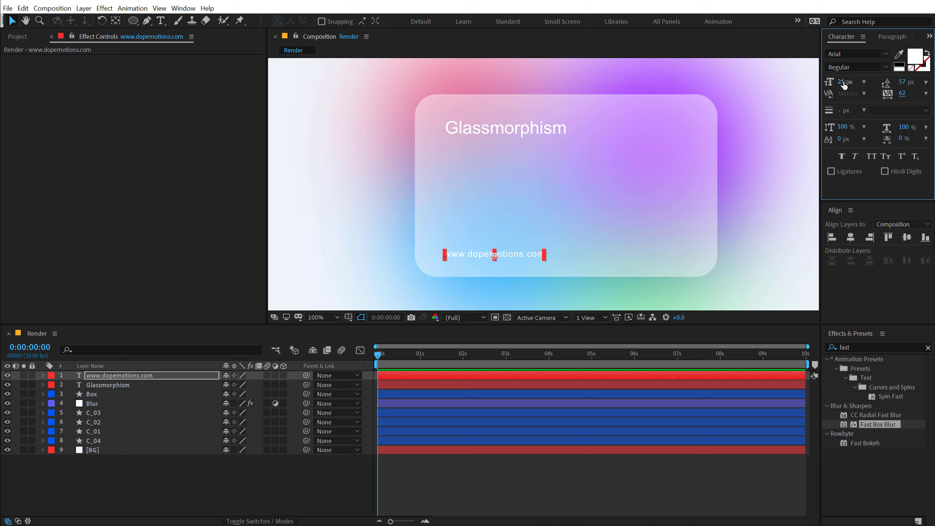
key("ctrl+shift+a")
scroll(506, 215, "down", 2)
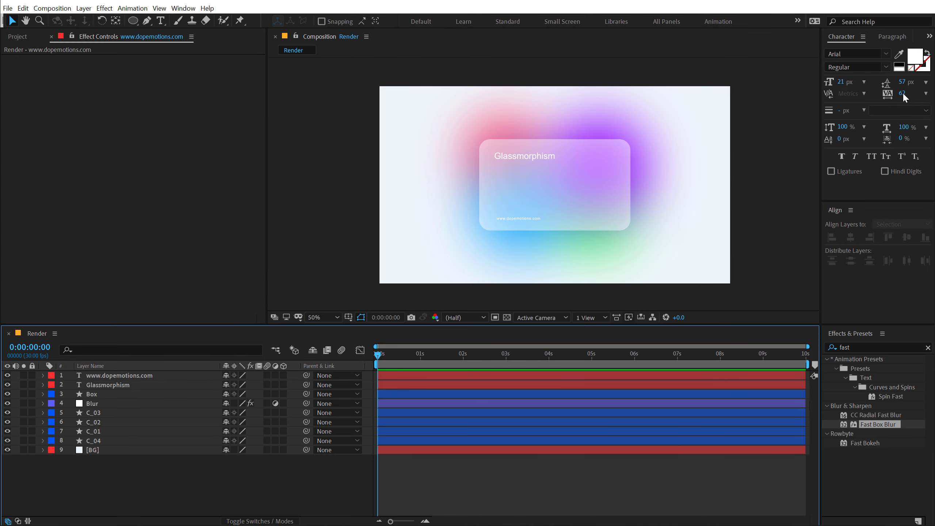
scroll(551, 186, "up", 2)
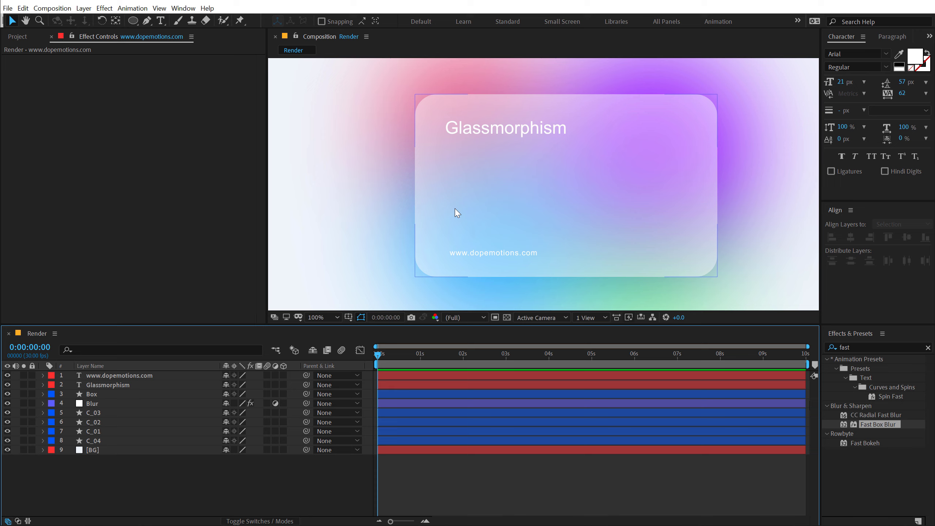
Duplicate the Box card as Box 2 with no fill and a 2 px stroke.
left_click(99, 394)
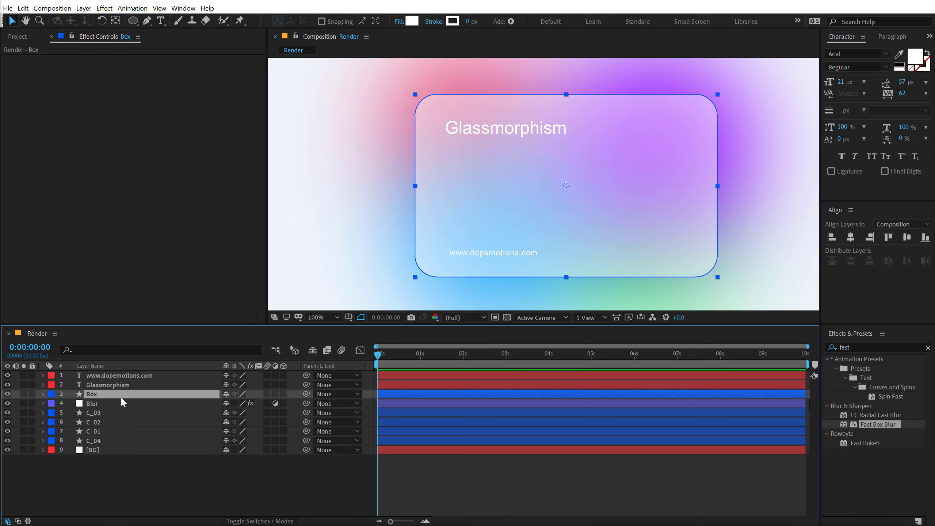
key("ctrl+d")
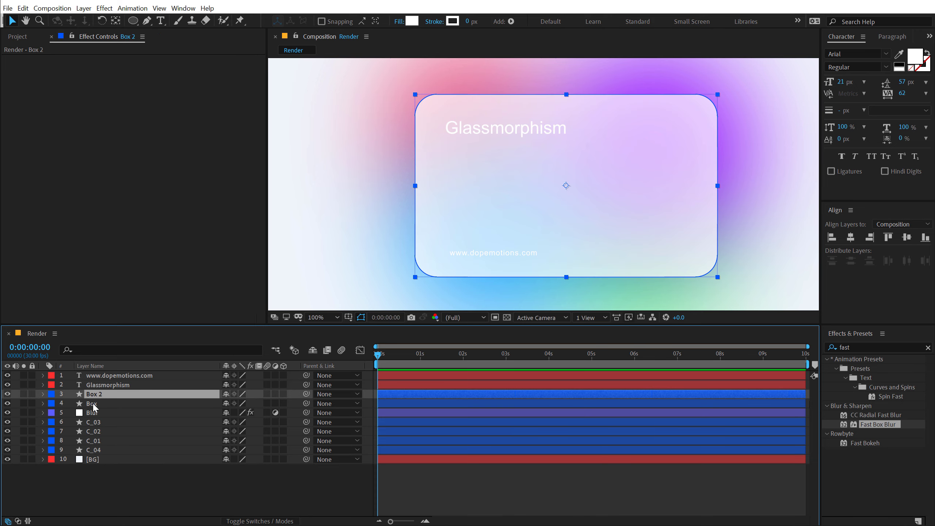
left_click(401, 22)
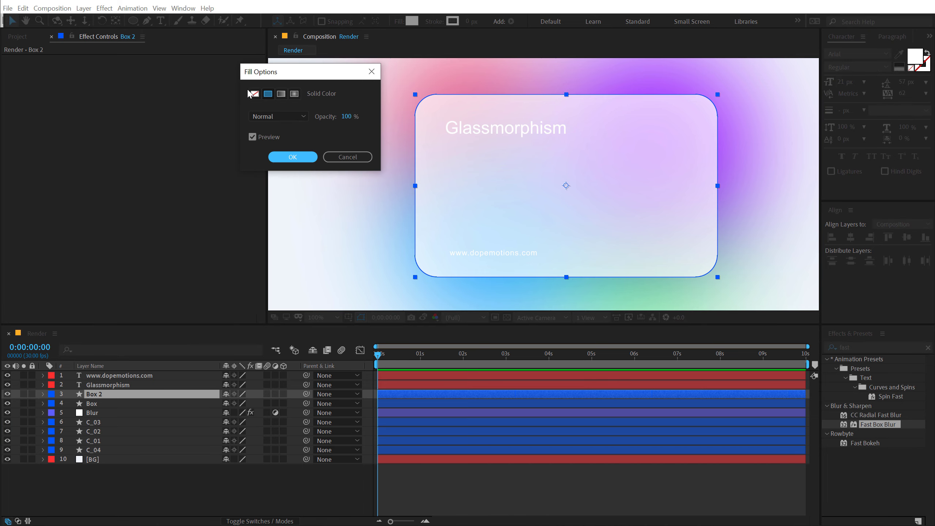
left_click(254, 94)
left_click(293, 157)
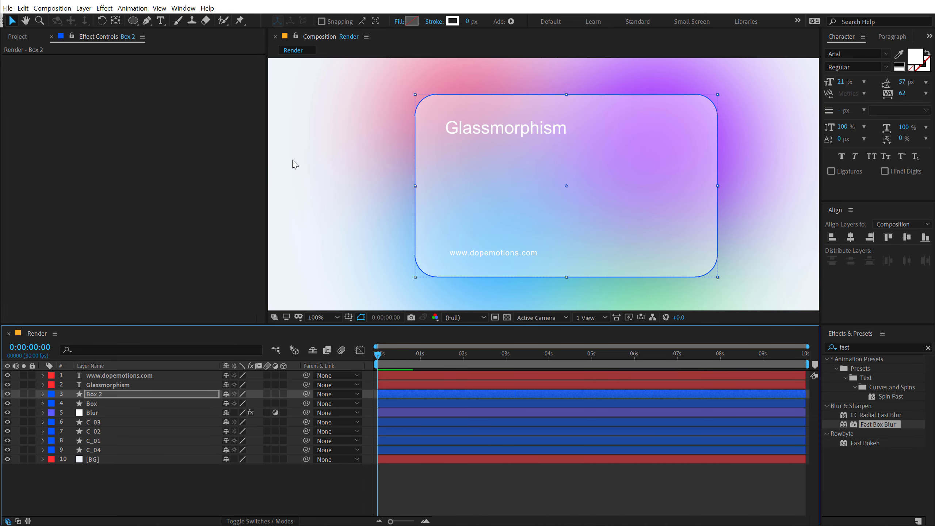
left_click_drag(468, 23, 472, 23)
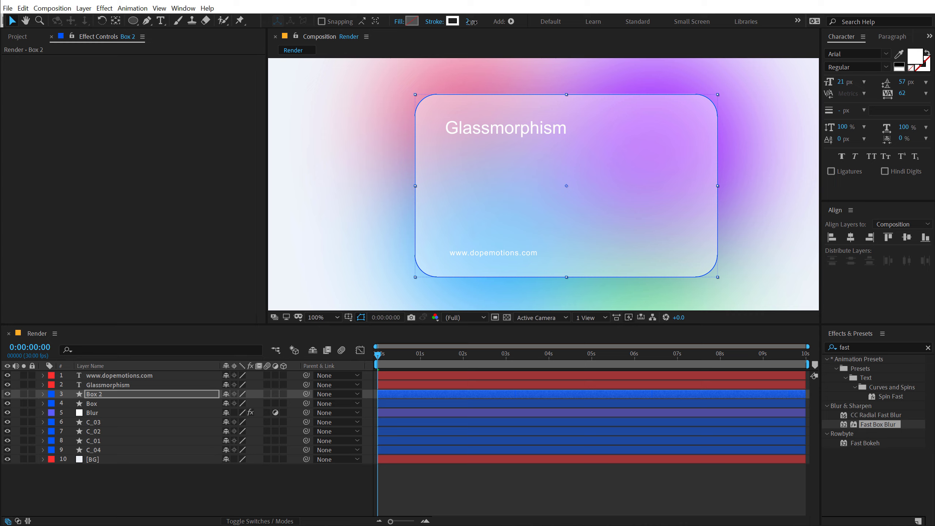
left_click(238, 470)
Zoom into the card's top-left corner to inspect the new thin outline edge, then zoom back out.
key("period")
left_click_drag(484, 123, 579, 218)
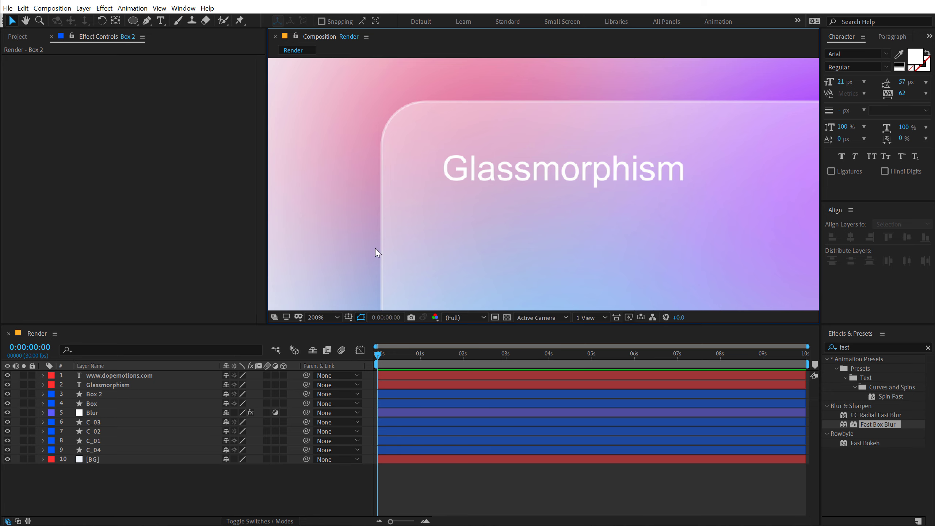
key("comma")
left_click_drag(626, 203, 559, 147)
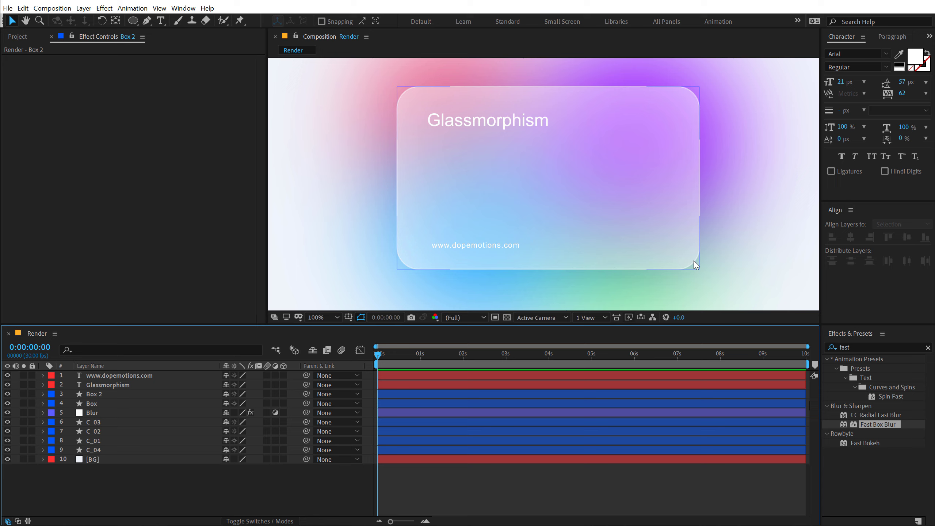
key("comma")
scroll(488, 217, "up", 3)
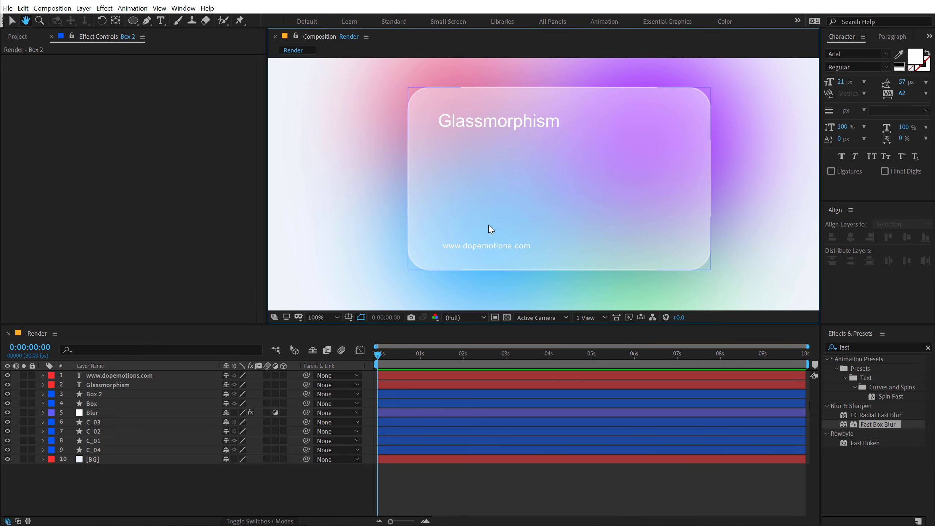
scroll(488, 225, "down", 3)
key("period")
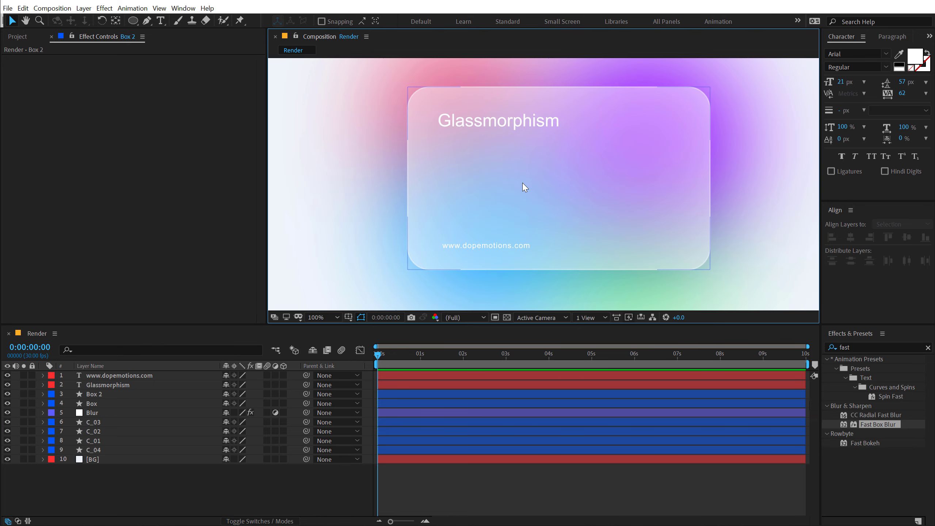
key("comma")
scroll(488, 212, "up", 2)
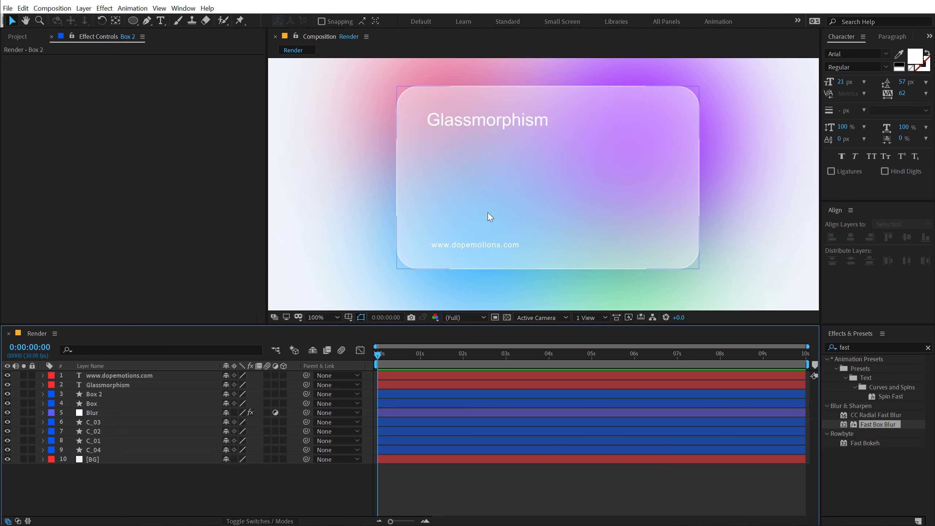
scroll(488, 212, "down", 2)
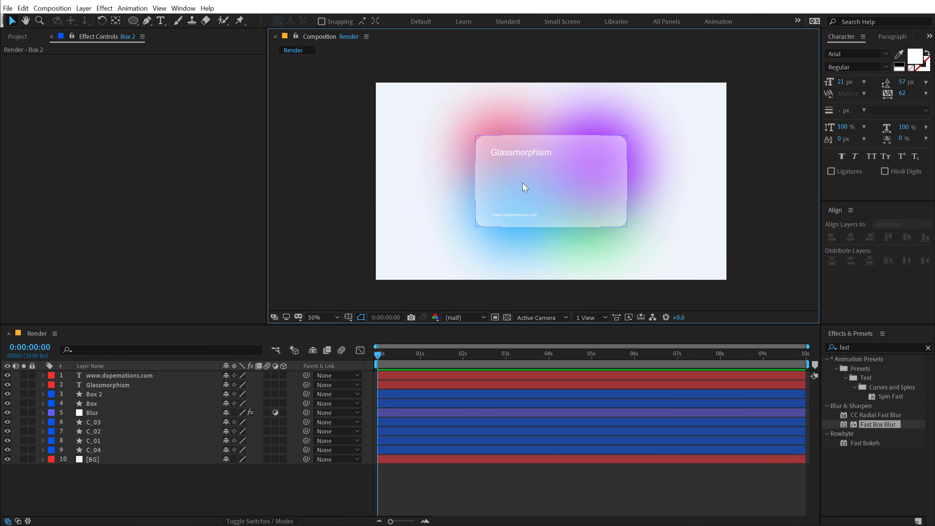
key("period")
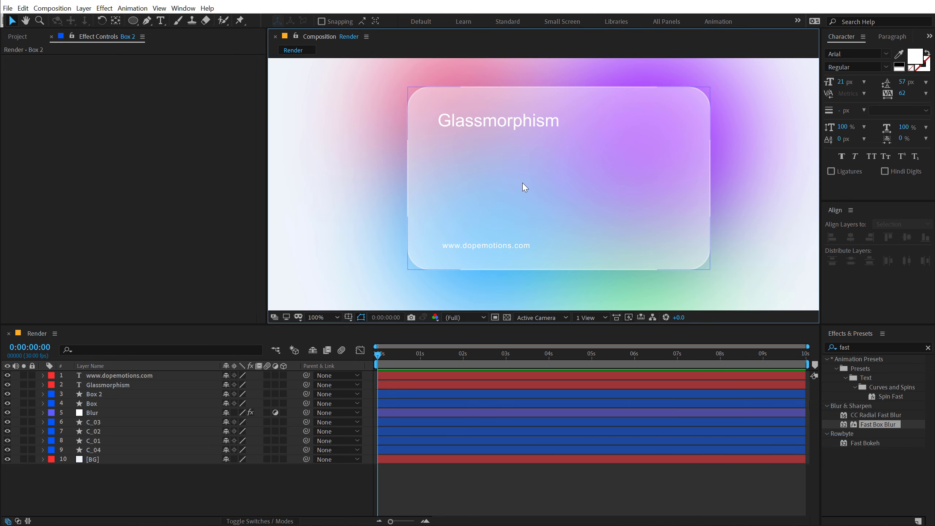
Extend the transition between the two photo clips in the Resolve timeline.
left_click(420, 358)
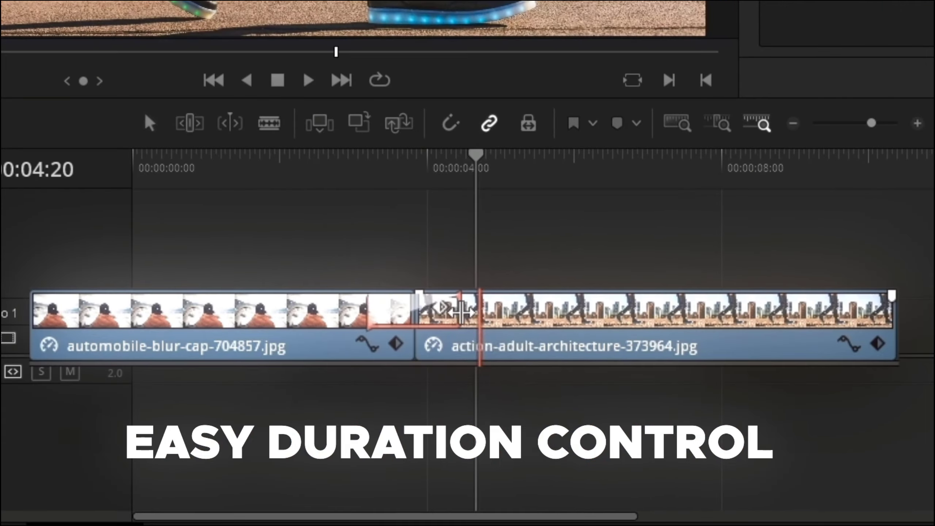
left_click_drag(461, 312, 484, 312)
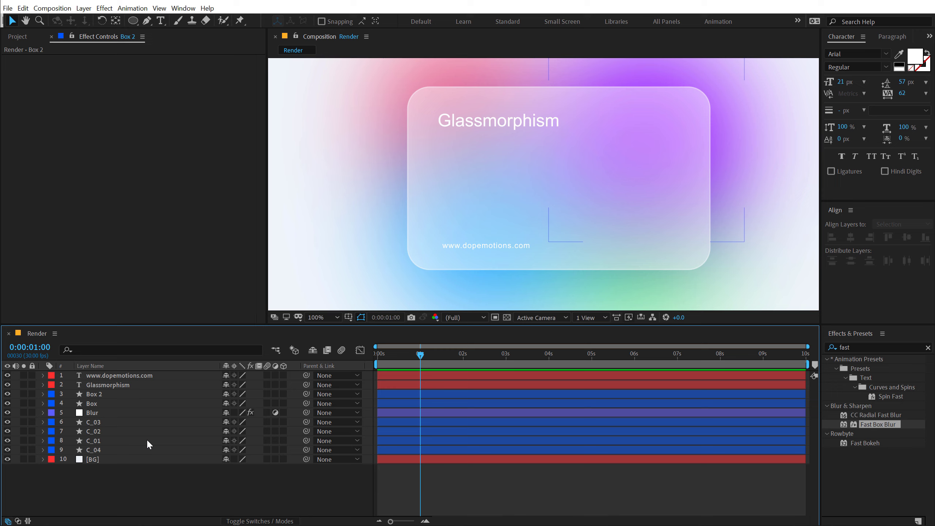
Keyframe the four circles' Scale at 1 second and set it to 0% at the start.
left_click(109, 421)
left_click(99, 449, "shift")
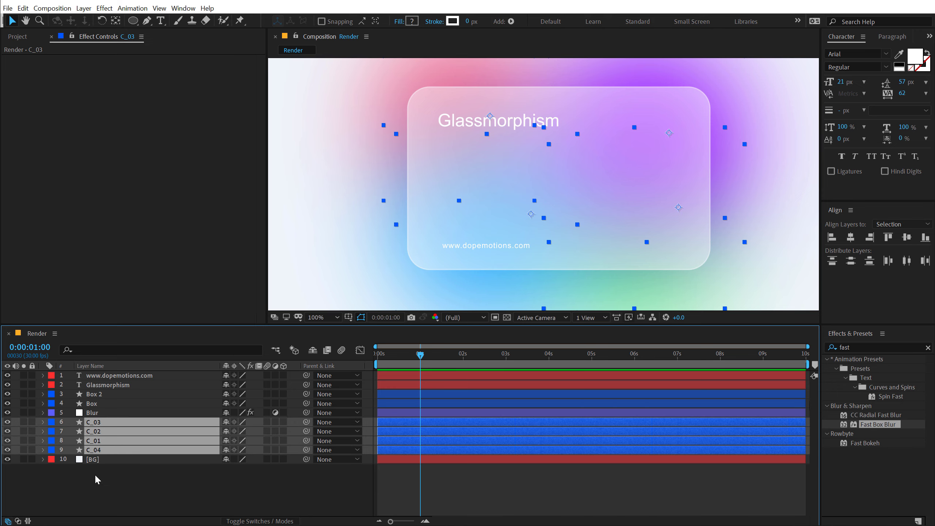
key("s")
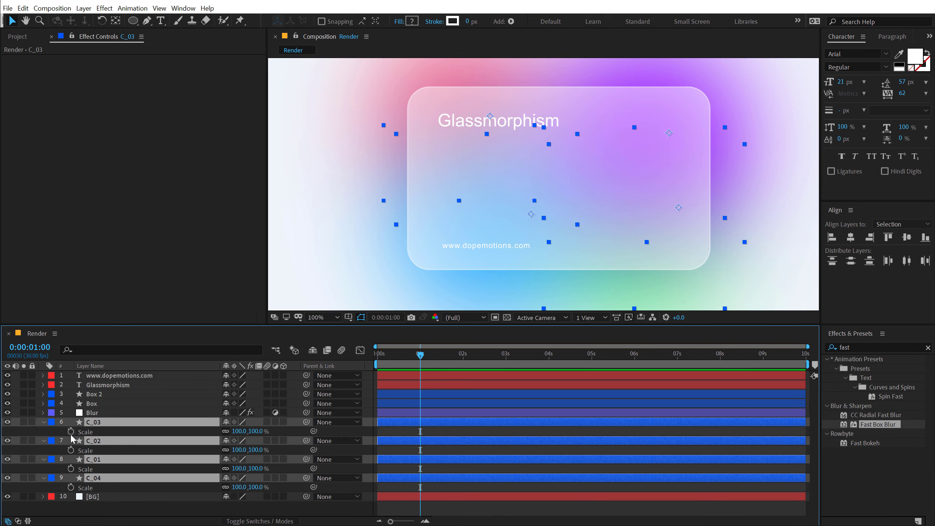
left_click(71, 433)
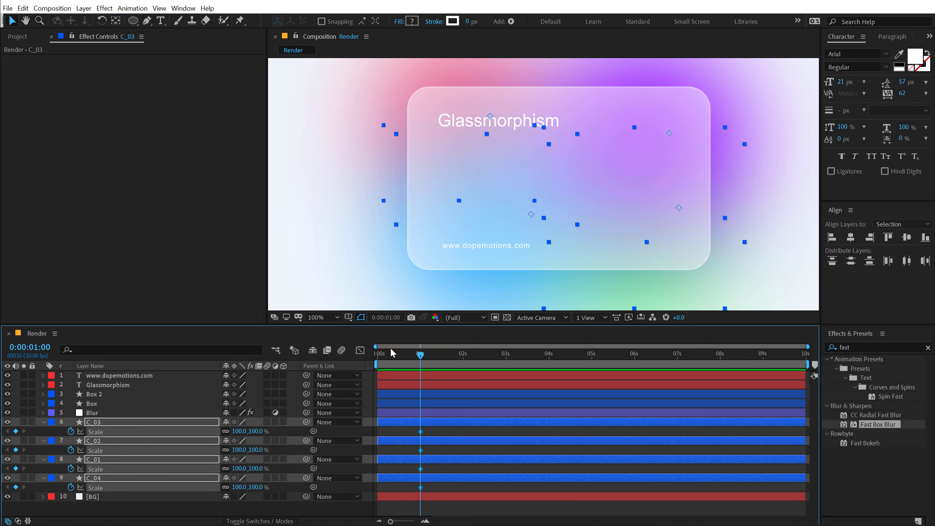
left_click_drag(419, 356, 378, 355)
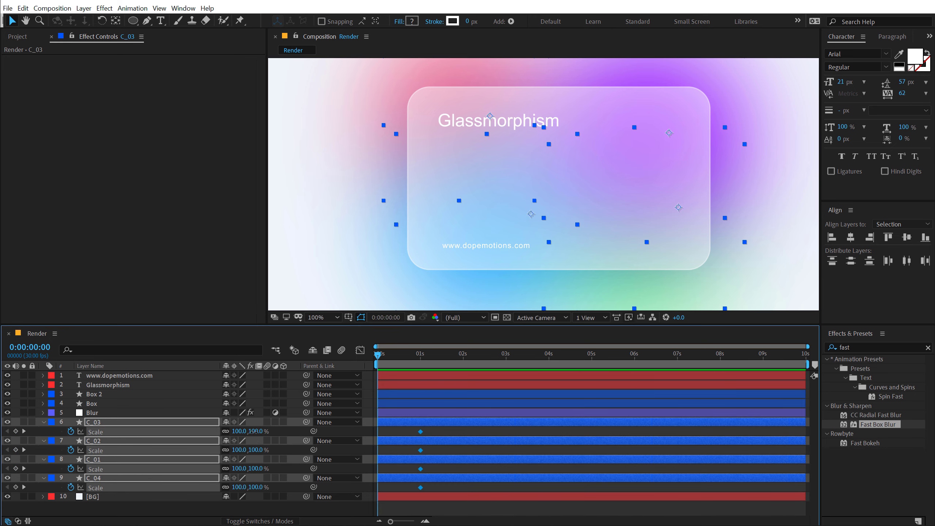
type("0")
key("Return")
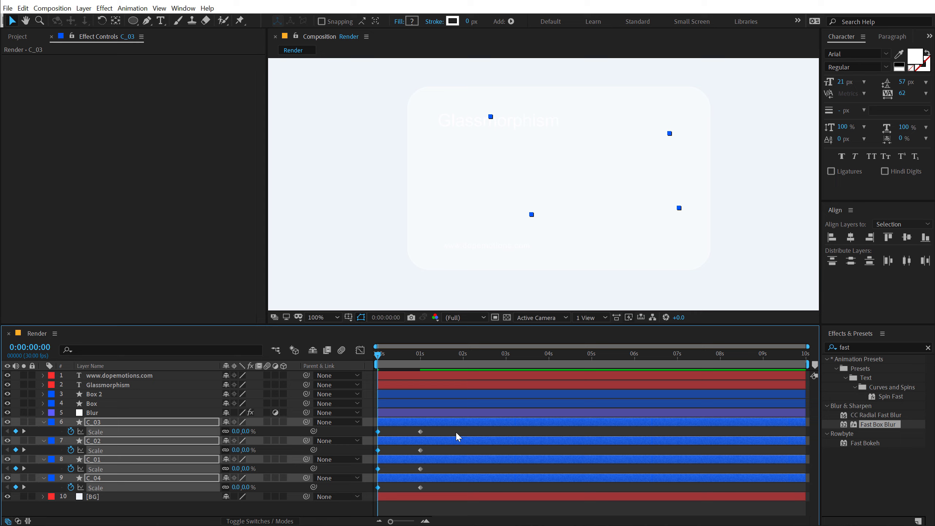
Ease the circles' Scale keyframes, stretching the end influence for a fast start and slow settle.
left_click_drag(456, 432, 368, 496)
key("F9")
left_click(360, 350)
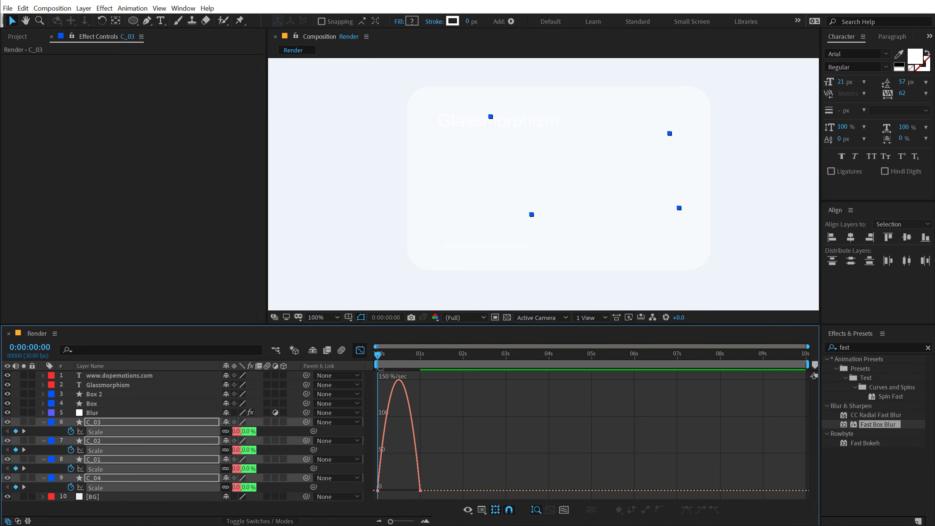
right_click(457, 418)
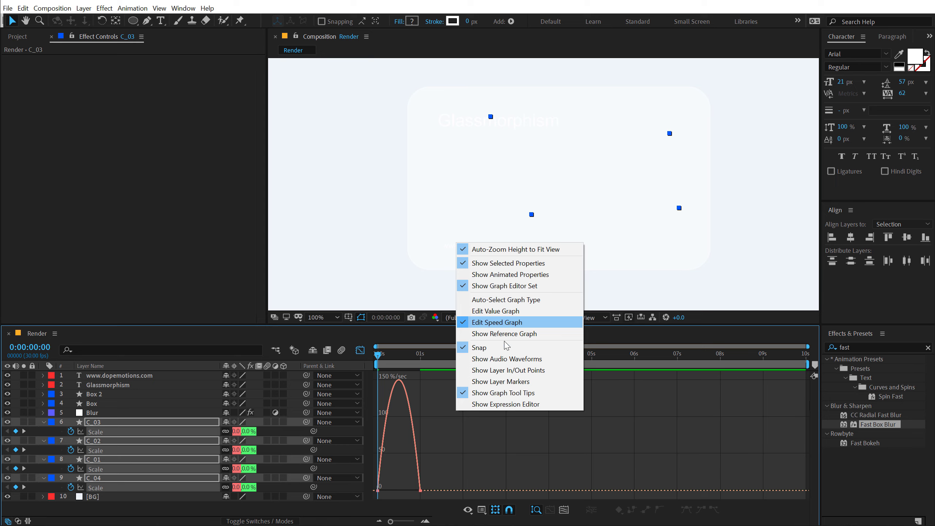
key("Escape")
scroll(427, 464, "up", 3)
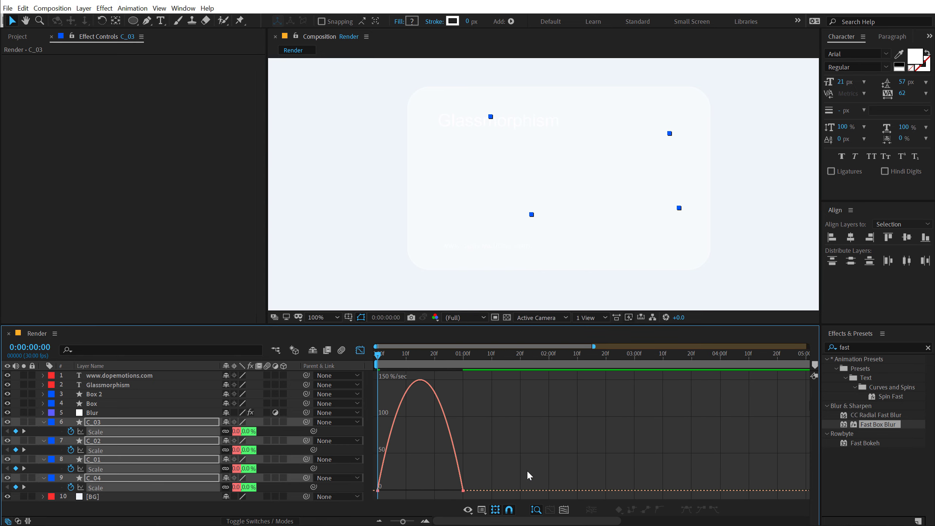
left_click_drag(528, 475, 448, 493)
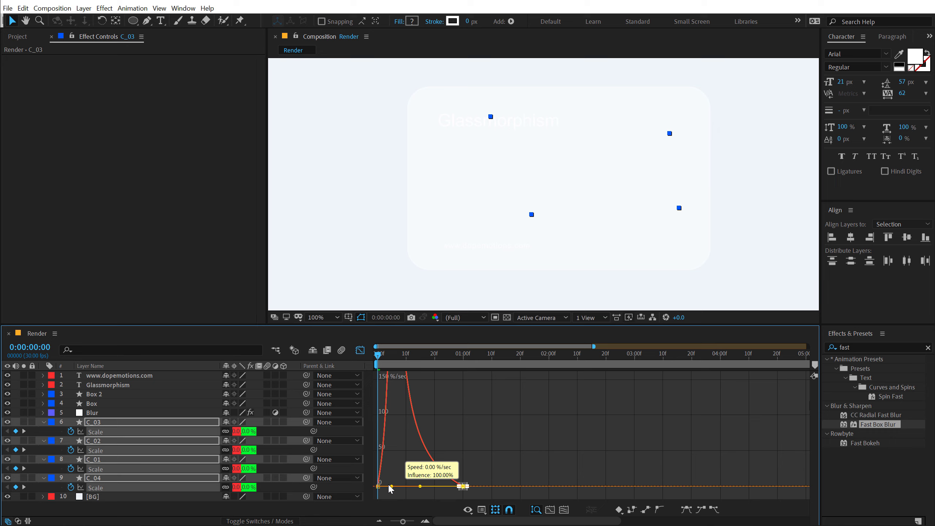
mouse_move(391, 489)
left_mouse_down()
mouse_move(374, 498)
mouse_move(381, 487)
left_mouse_up()
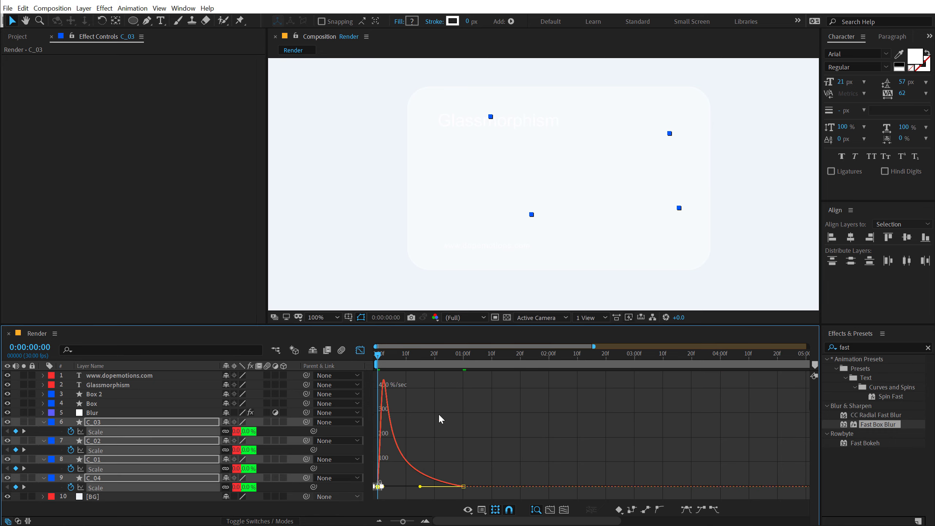
key("space")
key("space")
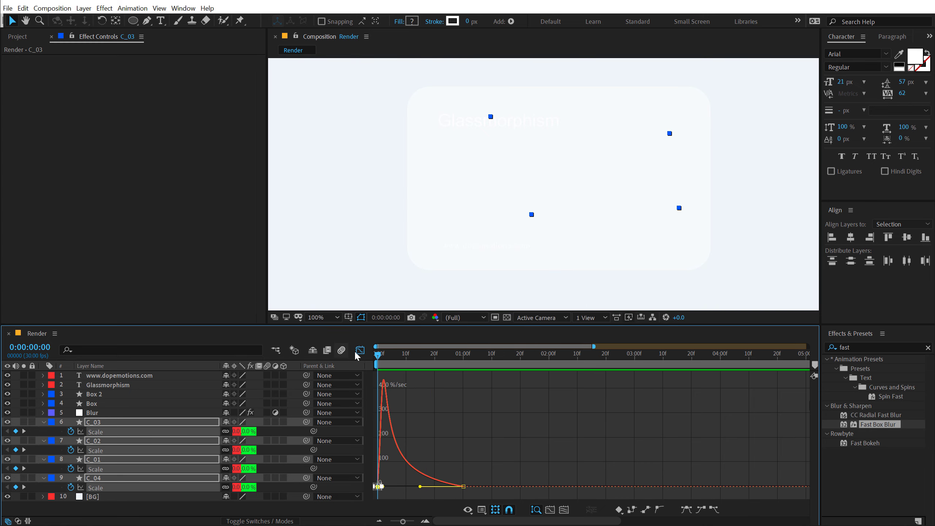
left_click(360, 350)
key("F2")
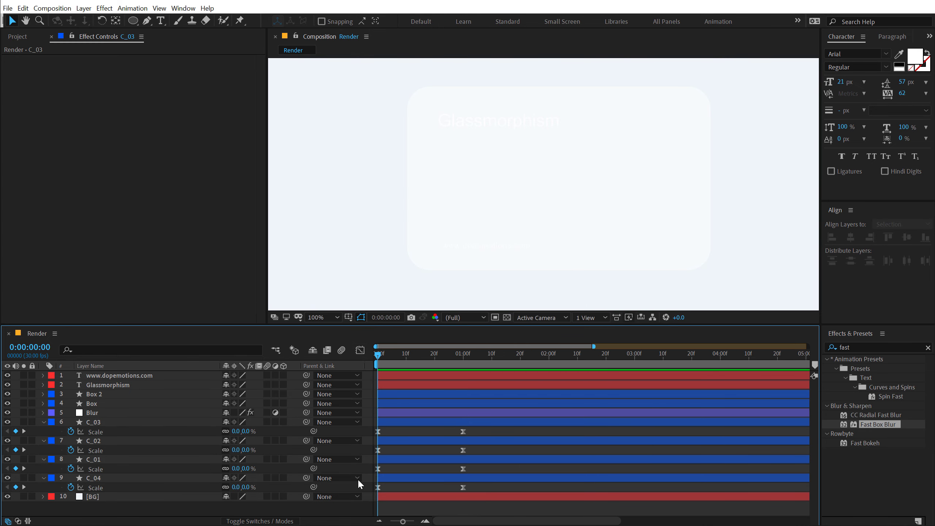
Shift the C_01 and C_02 layer bars a few frames later and preview the staggered pop-in.
left_click_drag(394, 462, 474, 426)
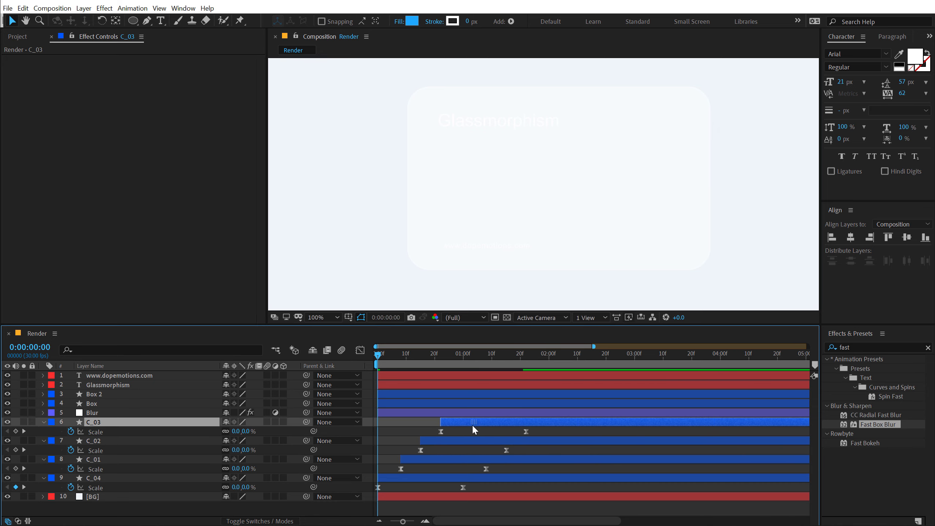
scroll(505, 291, "down", 2)
key("space")
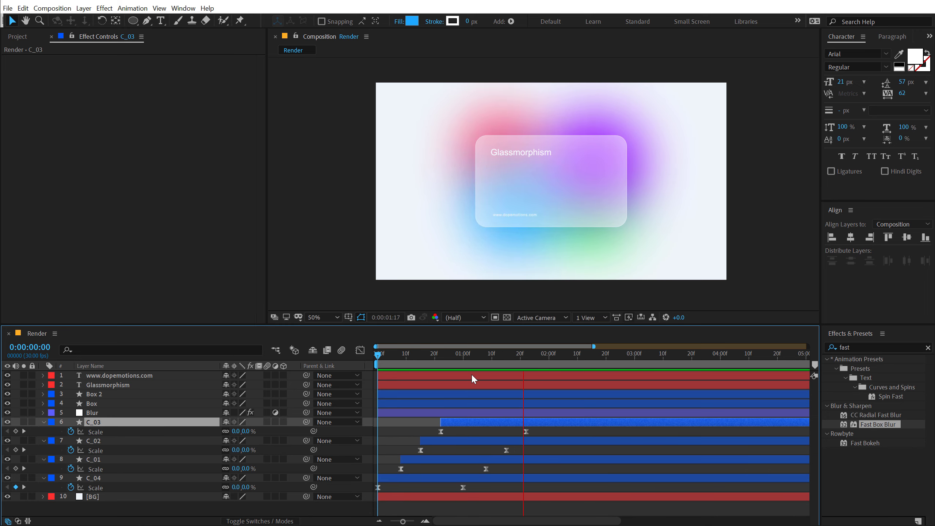
left_click_drag(434, 355, 463, 365)
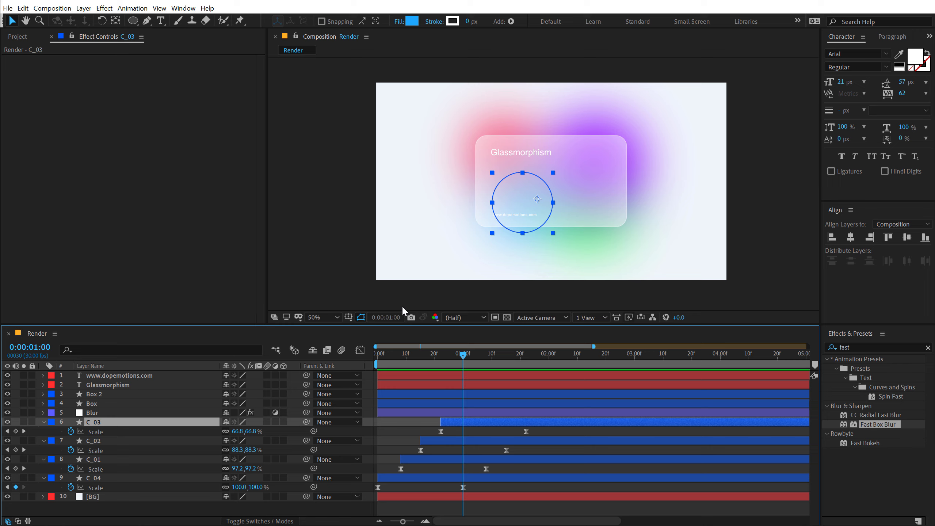
Keyframe the Box card's Scale from 0% at 0:00 to 100% at 1 second.
left_click(97, 512)
key("ctrl+a")
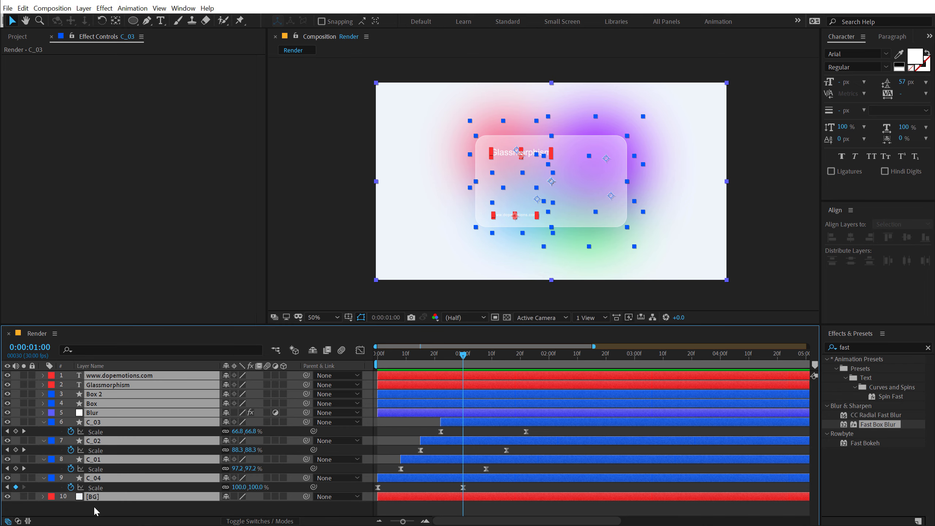
key("u")
left_click(95, 511)
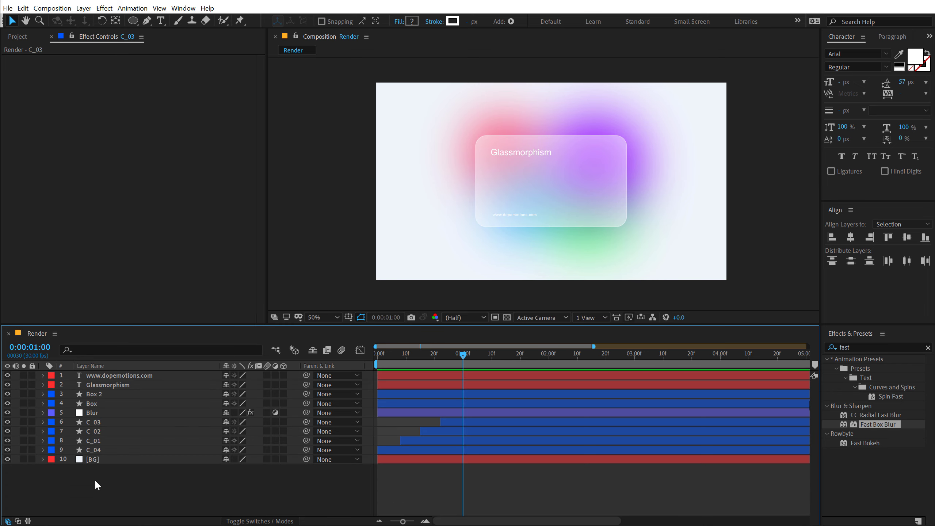
left_click(95, 404)
key("s")
left_click(71, 412)
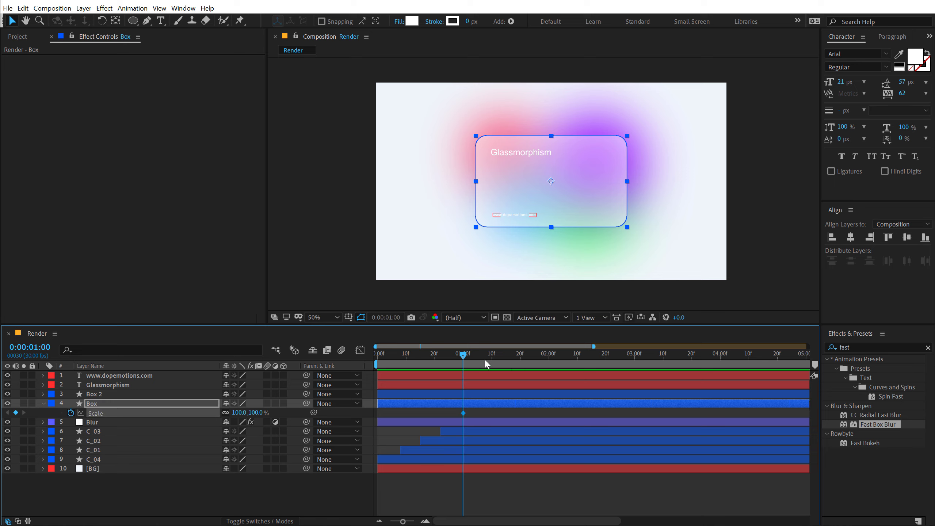
key("Home")
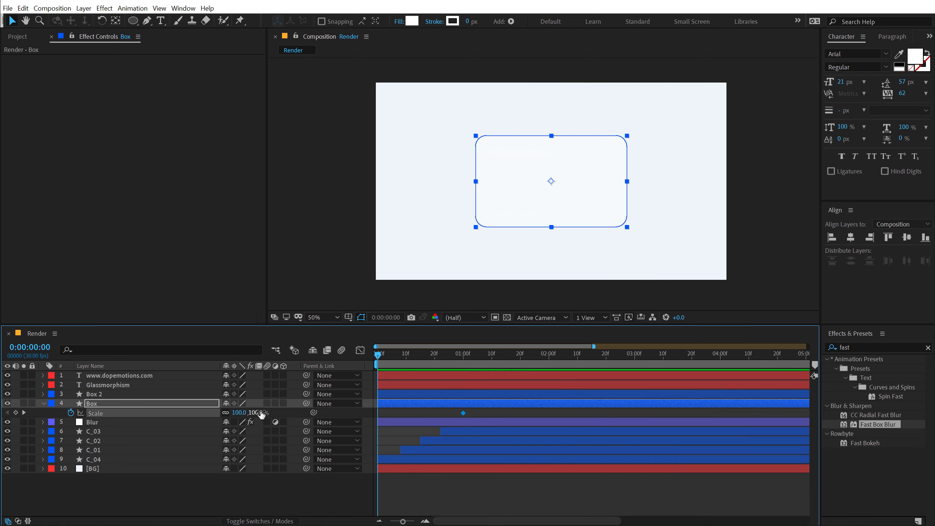
left_click(258, 412)
type("0")
key("Return")
left_click(463, 355)
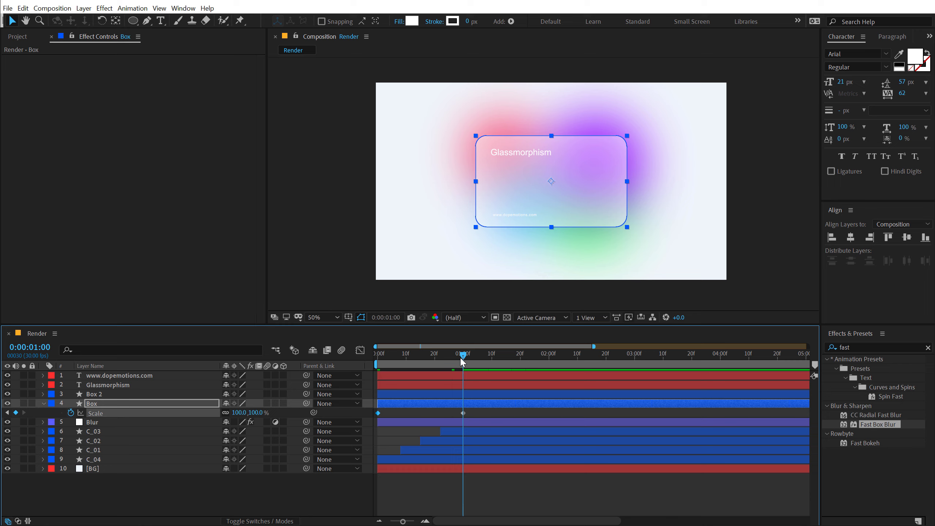
Rename Box 2 to Line and parent it to the Box layer.
left_click(100, 396)
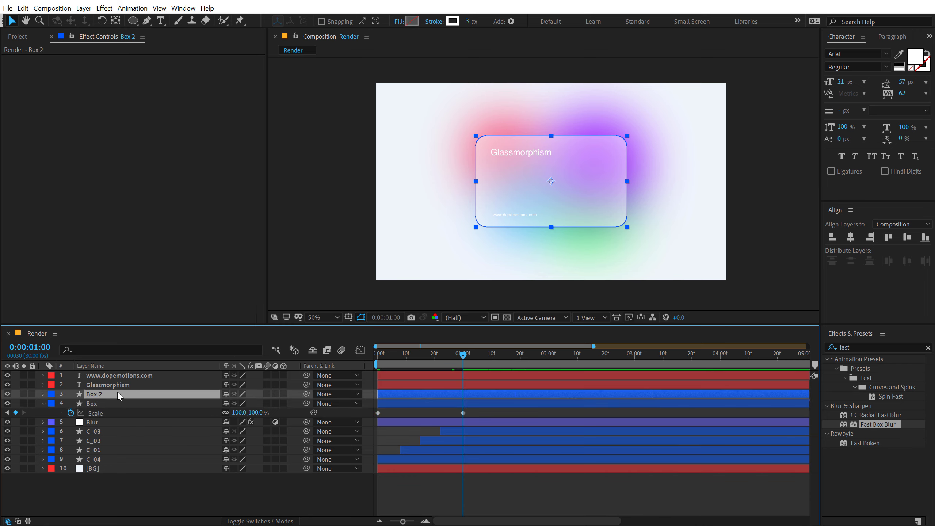
key("Return")
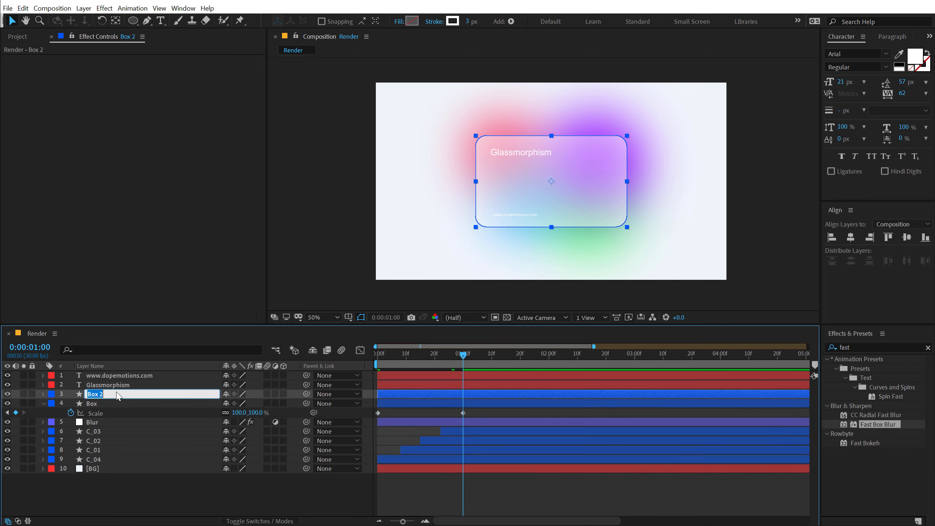
type("Line")
key("Return")
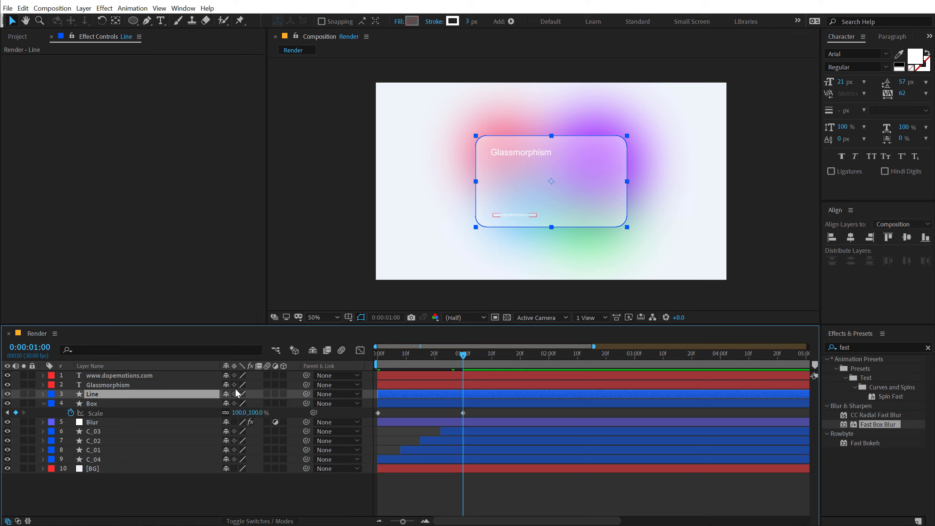
left_click_drag(306, 394, 105, 406)
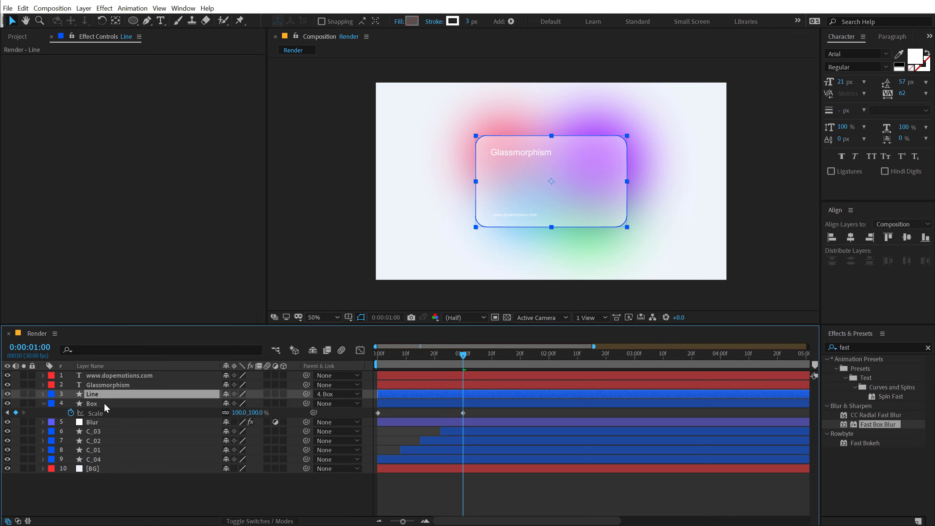
Ease both Box Scale keyframes with lengthened influence handles and preview the card scaling in.
left_click_drag(485, 416, 372, 410)
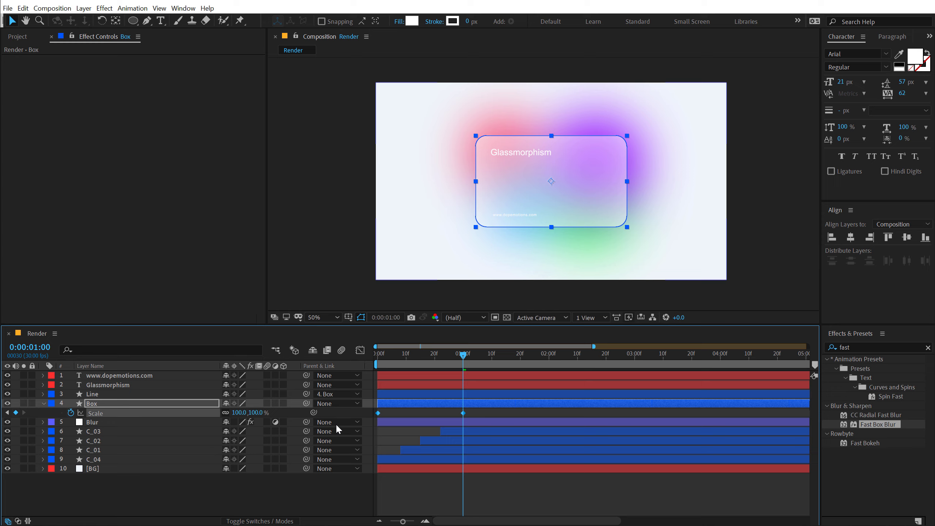
left_click(360, 350)
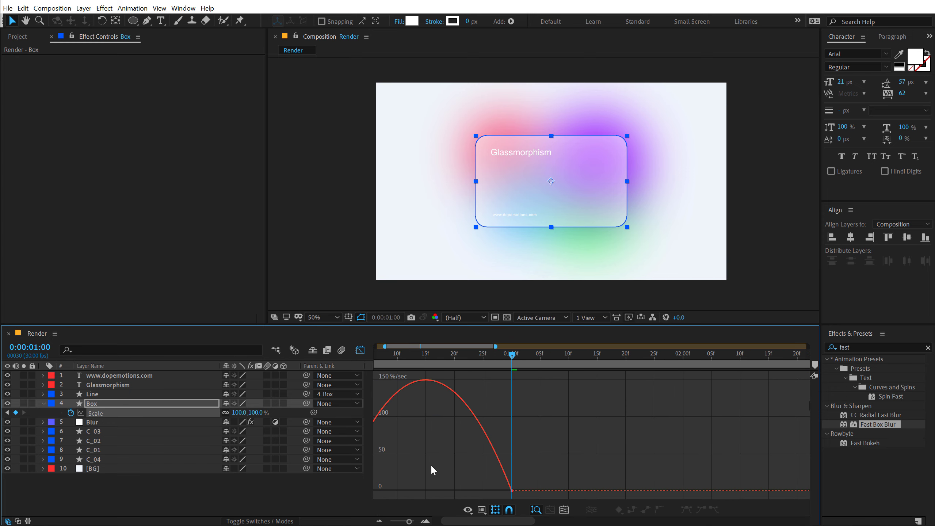
left_click_drag(465, 522, 456, 522)
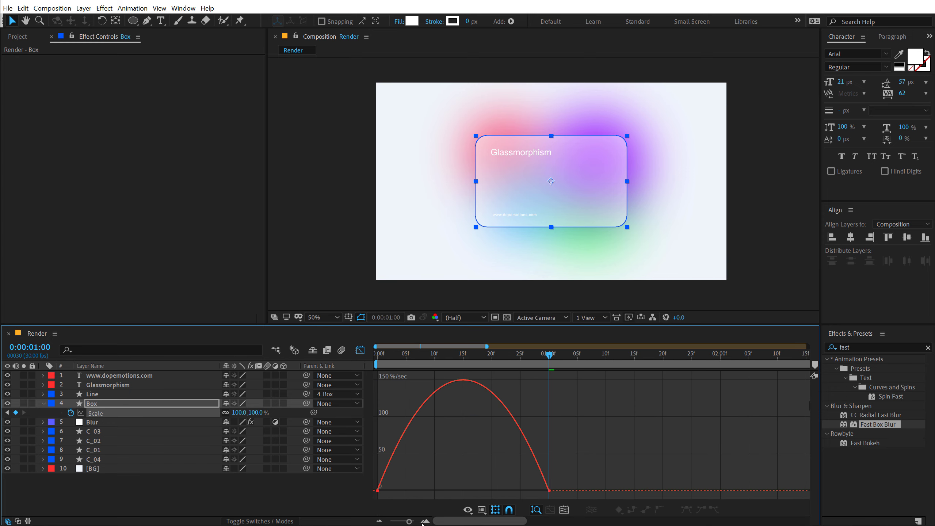
left_click(463, 354)
key("ctrl+a")
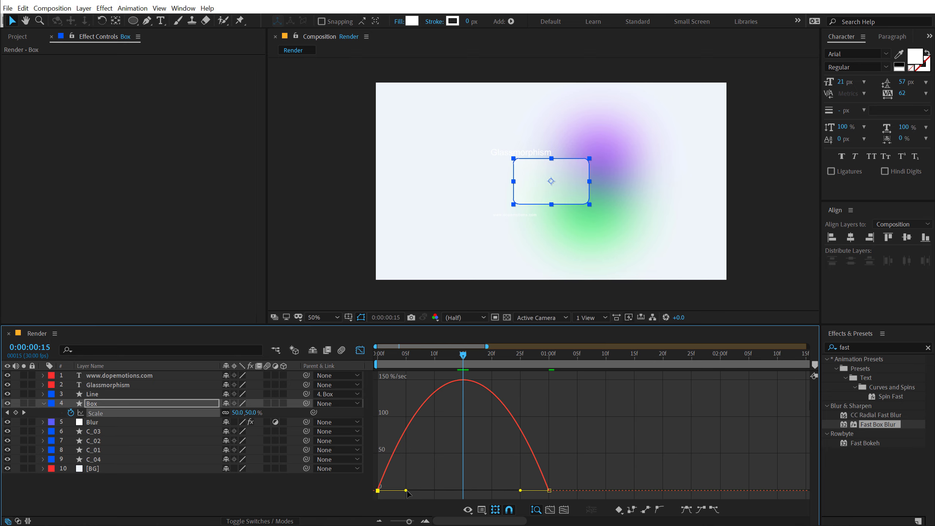
left_click_drag(407, 491, 458, 491)
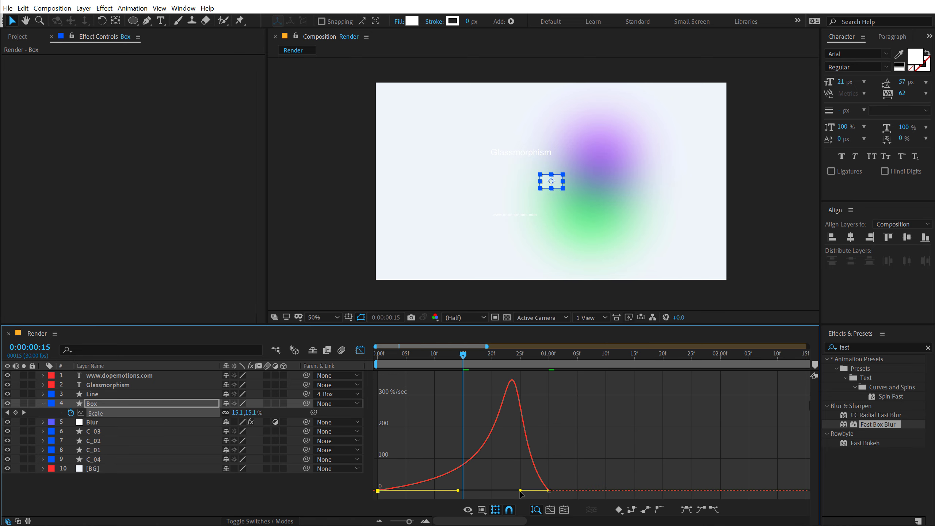
left_click_drag(520, 490, 469, 490)
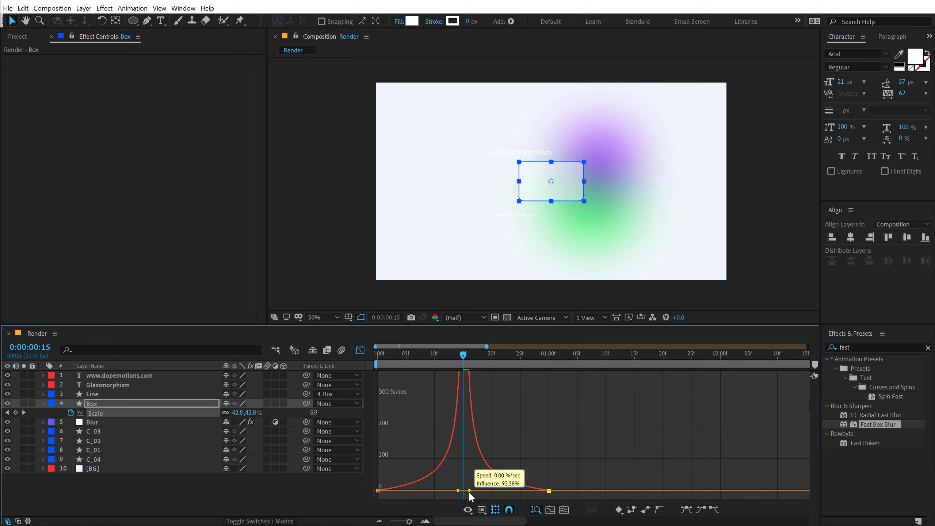
key("space")
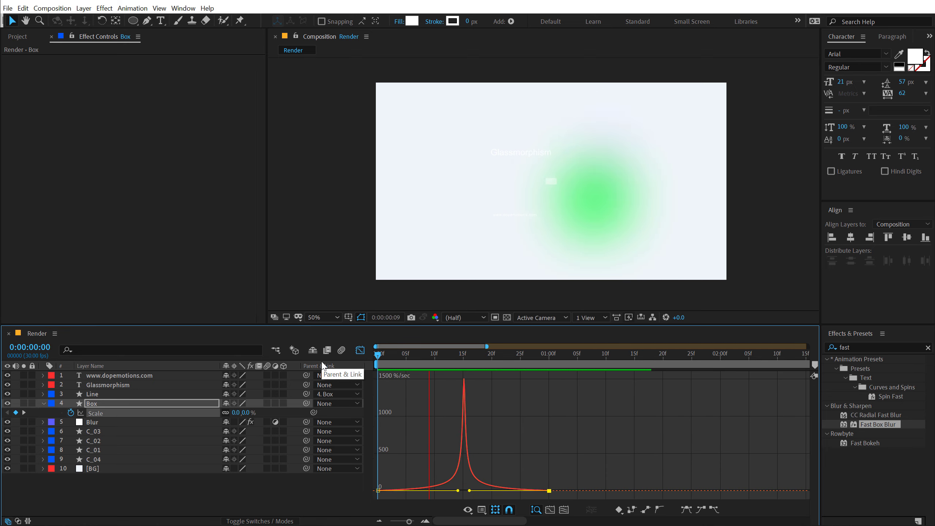
key("space")
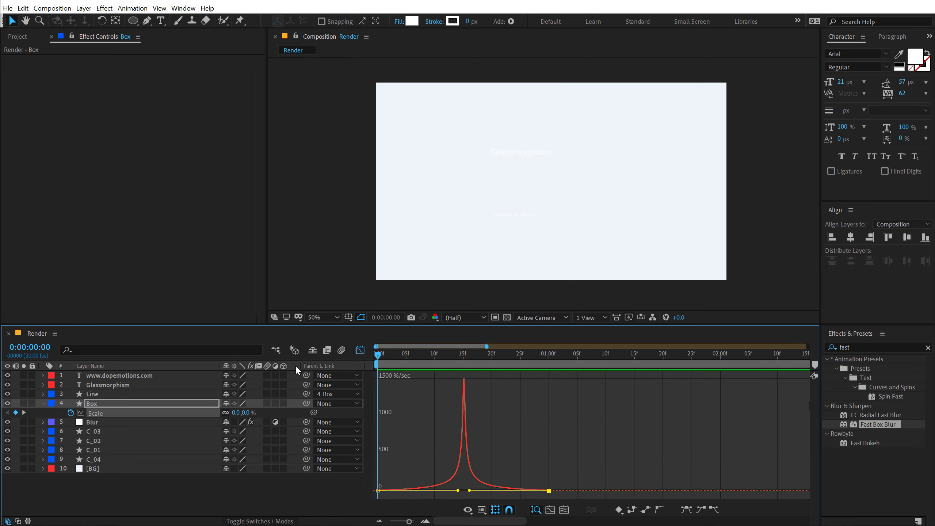
key("space")
Move the card's end Scale keyframe later for a slower scale-in and preview it.
left_click(361, 350)
left_click_drag(549, 413, 606, 412)
key("space")
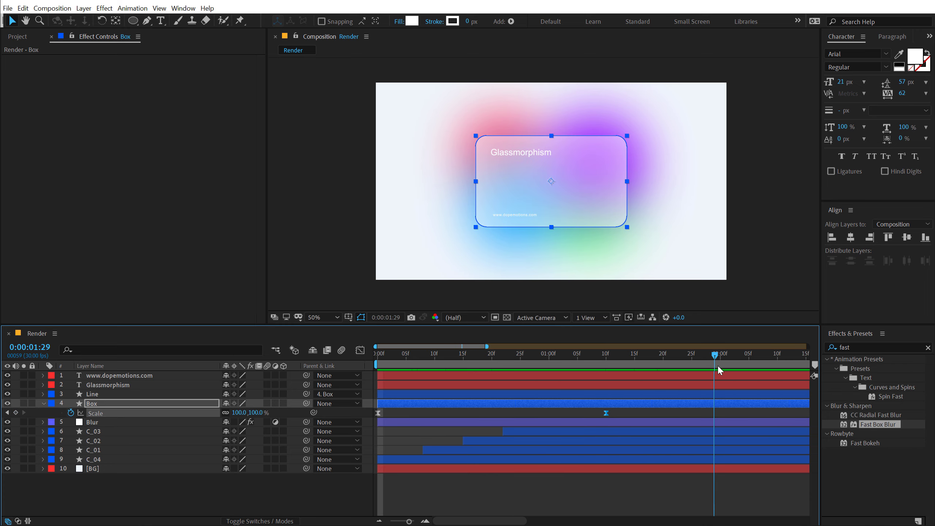
Keyframe Opacity on the URL and Glassmorphism text layers at 2 seconds.
left_click(43, 404)
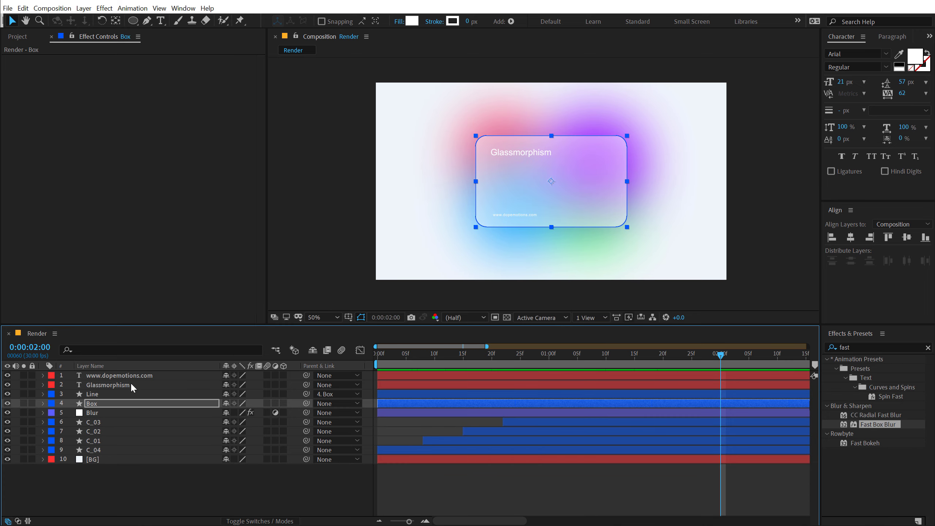
left_click(122, 376)
left_click(112, 385, "shift")
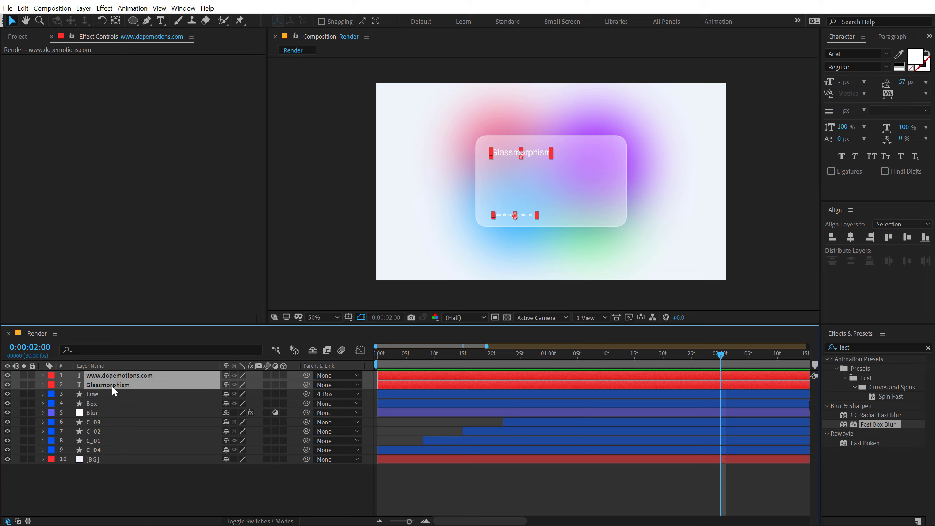
key("p")
key("t")
left_click(70, 385)
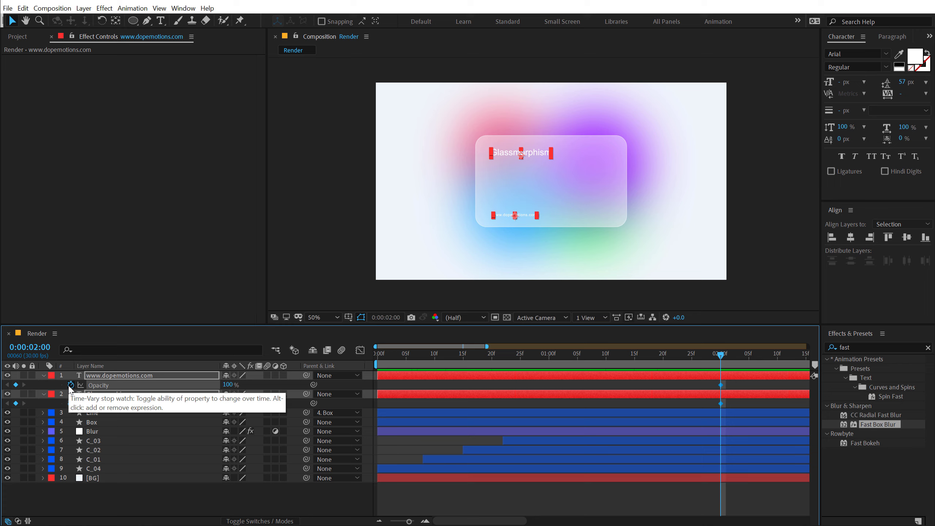
At 1 second set both texts to 0% opacity, offset the title's position, and ease all keyframes.
key("shift+p")
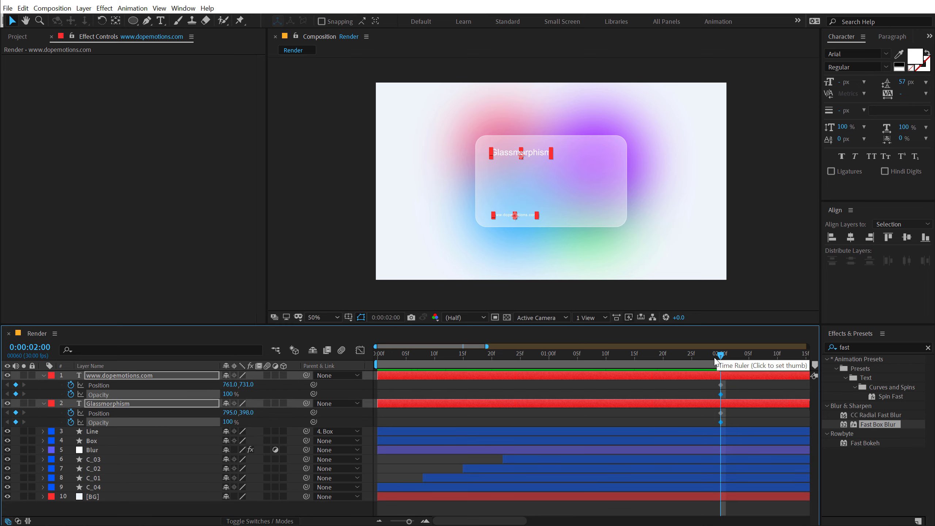
left_click_drag(720, 354, 576, 355)
left_click(549, 355)
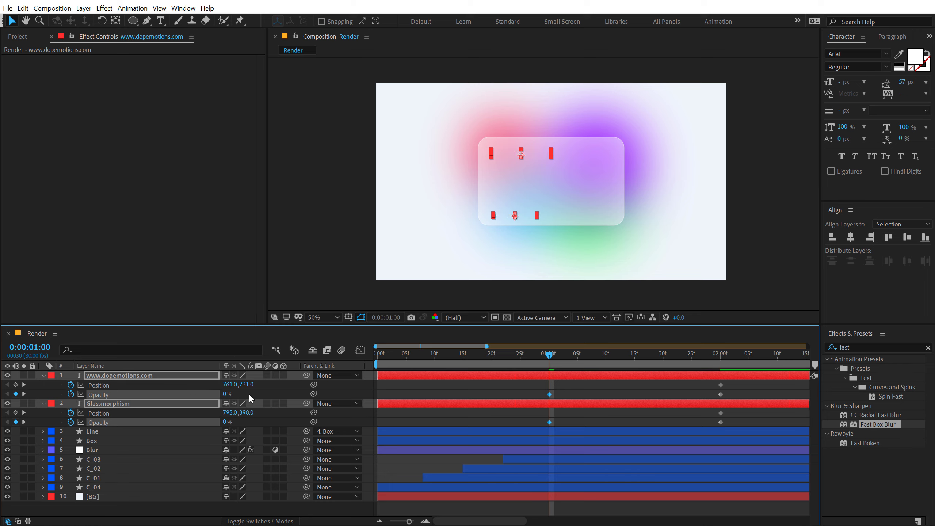
left_click_drag(252, 397, 255, 383)
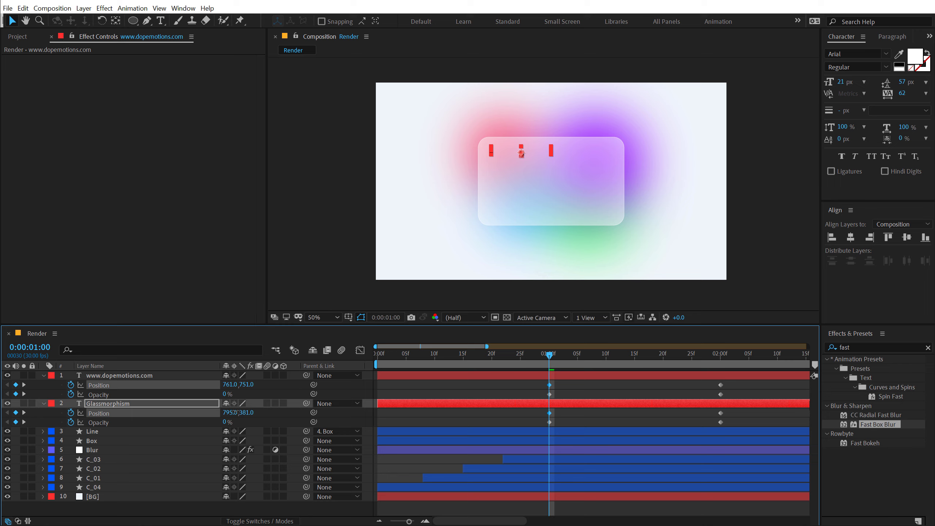
left_click_drag(246, 413, 230, 412)
left_click_drag(518, 383, 747, 433)
key("F9")
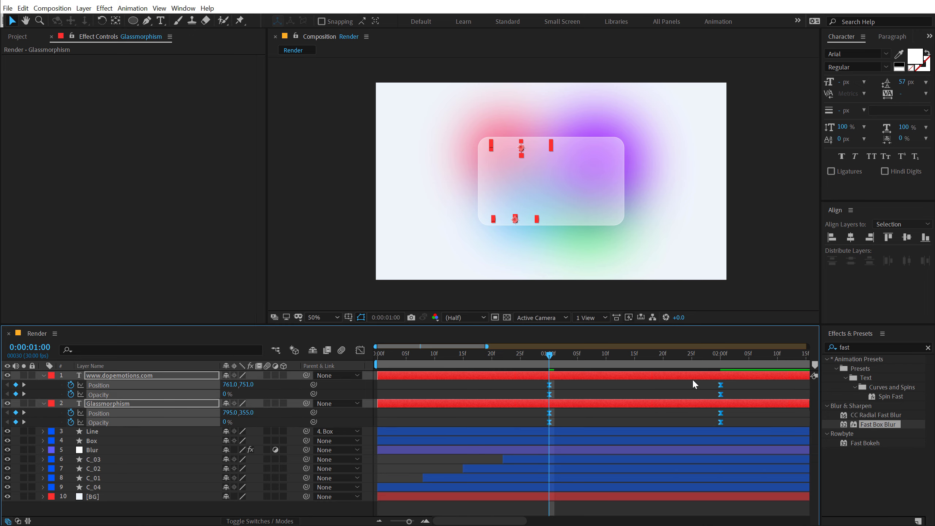
Sharpen the text keyframes' speed curve so the motion starts fast and settles slowly, then preview.
left_click(360, 350)
left_click_drag(765, 466, 499, 504)
left_click_drag(577, 489, 562, 493)
key("space")
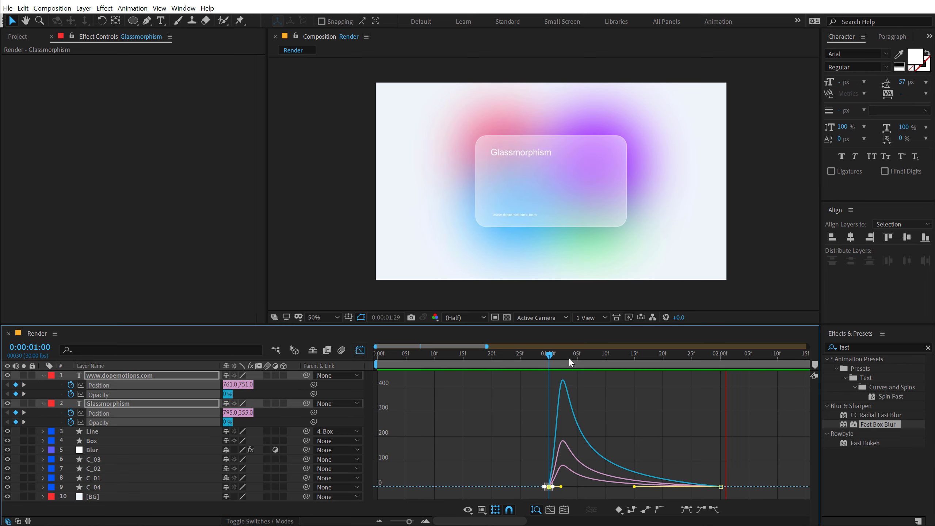
key("space")
Preview the whole card animation from the start with the timeline zoomed out.
key("Home")
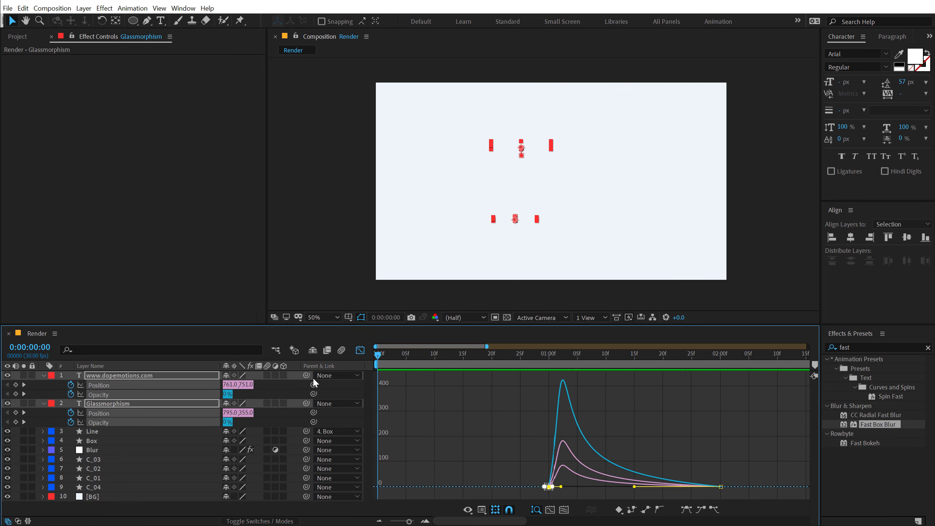
key("minus")
left_click_drag(558, 358, 644, 372)
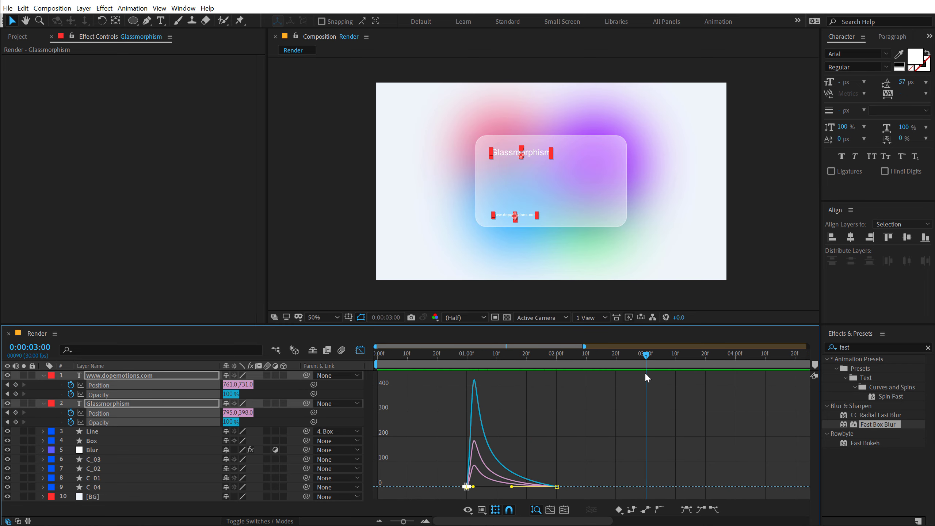
left_click(361, 350)
left_click(438, 501)
key("space")
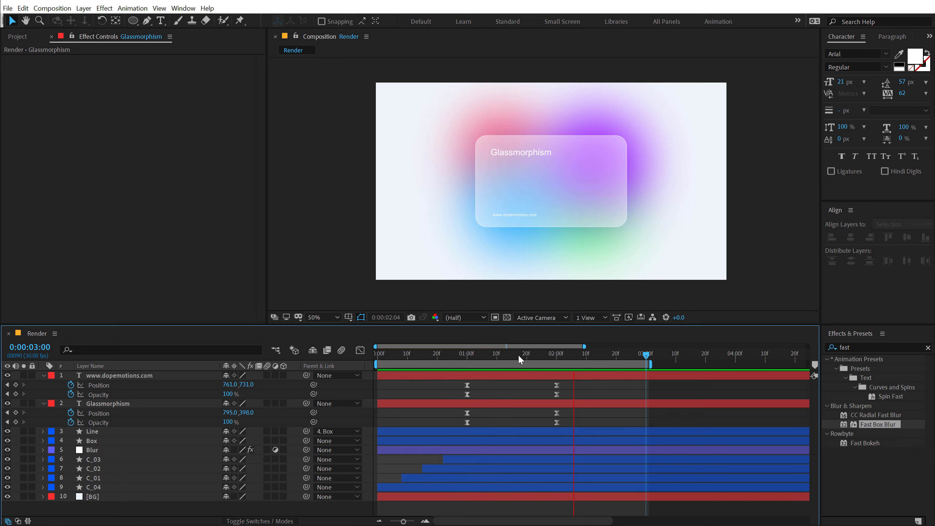
Collapse the text layers' properties and hide the C_03, C_02 and C_01 circles.
left_click_drag(518, 359, 529, 357)
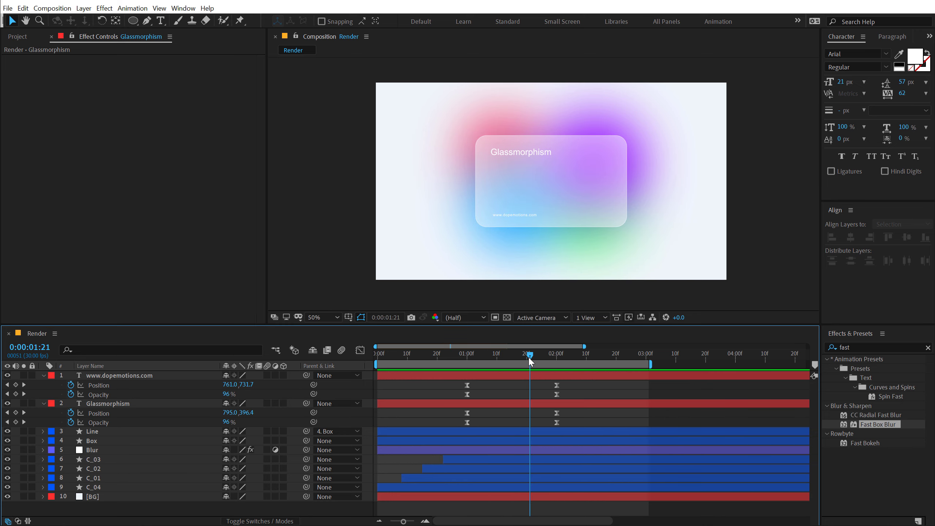
left_click(43, 375)
left_click(44, 384)
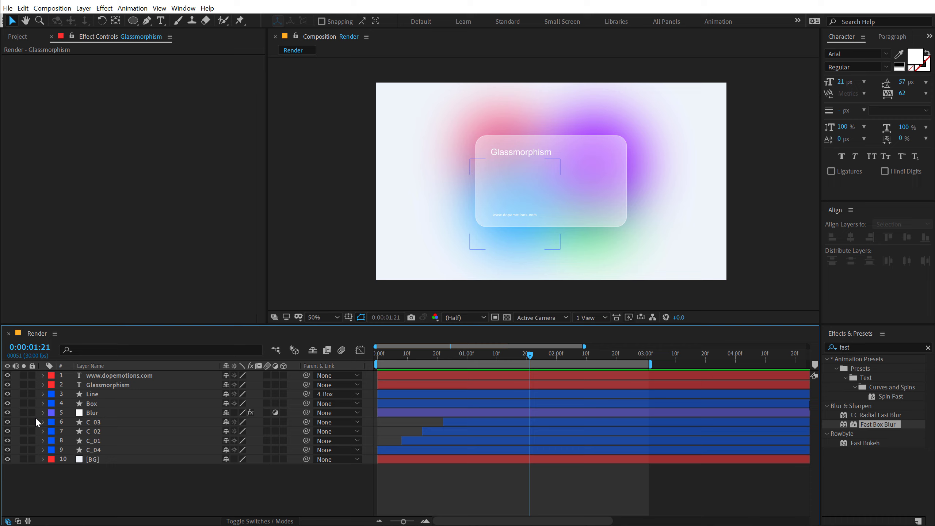
left_click_drag(7, 422, 7, 441)
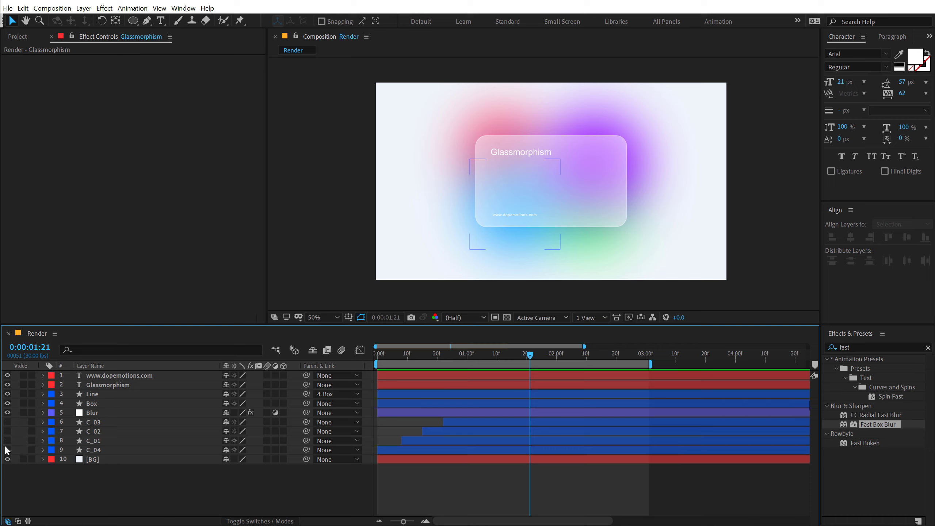
Change the C_04 circle's fill colour to yellow.
left_click(103, 449)
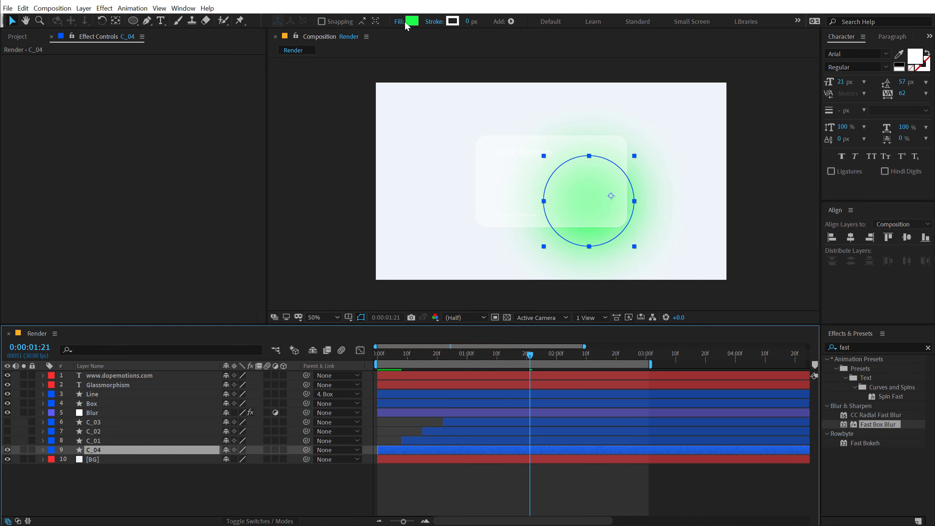
left_click(409, 21)
left_click(352, 324)
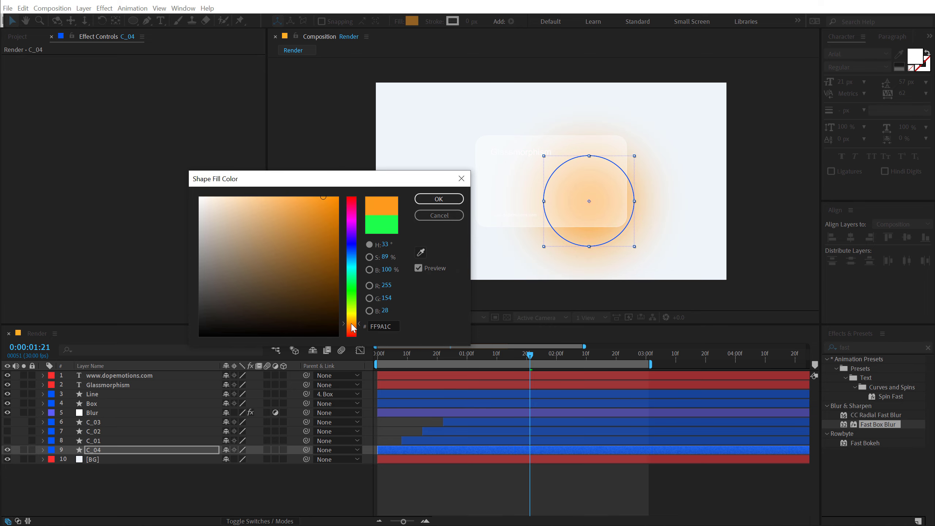
left_click_drag(352, 325, 351, 317)
left_click(431, 201)
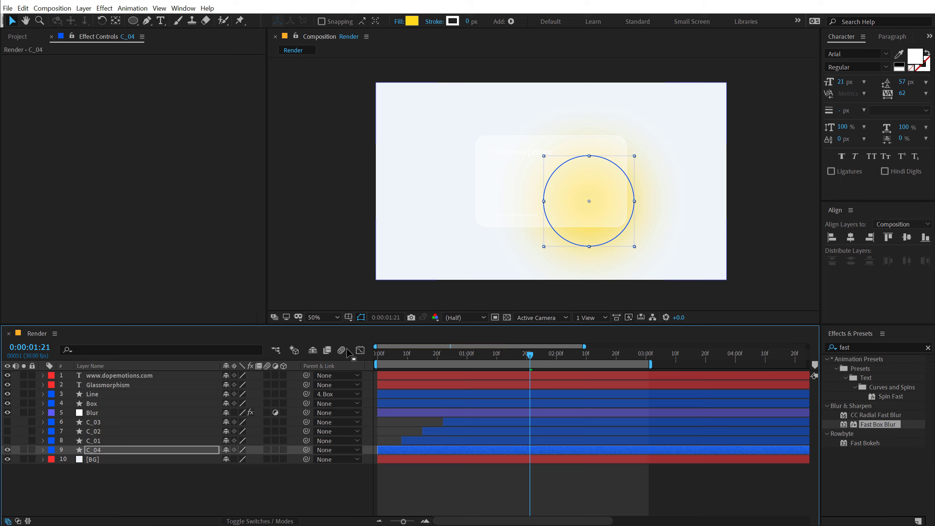
Enlarge C_04's ellipse Size from 757 to 869.
key("s")
key("u")
key("u")
mouse_move(239, 486)
left_mouse_down()
mouse_move(383, 467)
mouse_move(636, 309)
left_mouse_up()
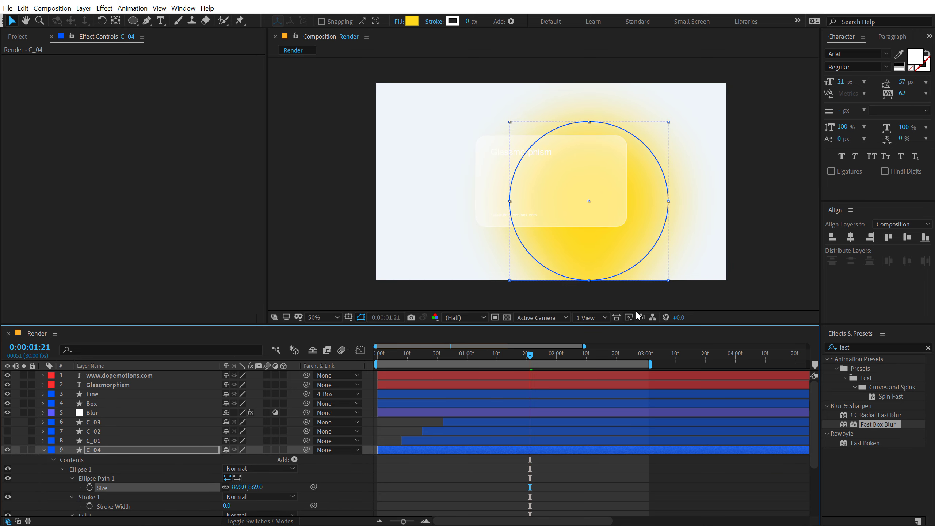
left_click_drag(590, 217, 622, 251)
Lower the yellow C_04 circle's opacity to 36%.
left_click(100, 450)
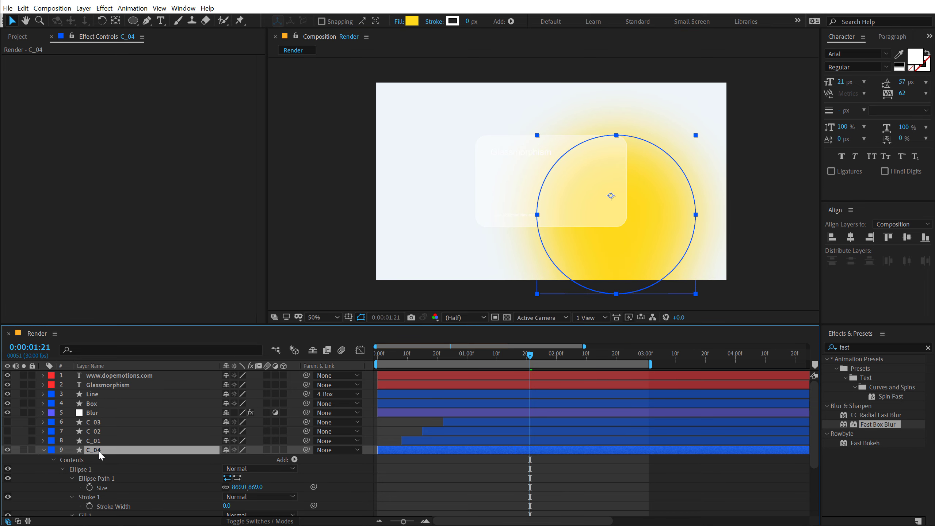
key("t")
left_click_drag(226, 459, 179, 459)
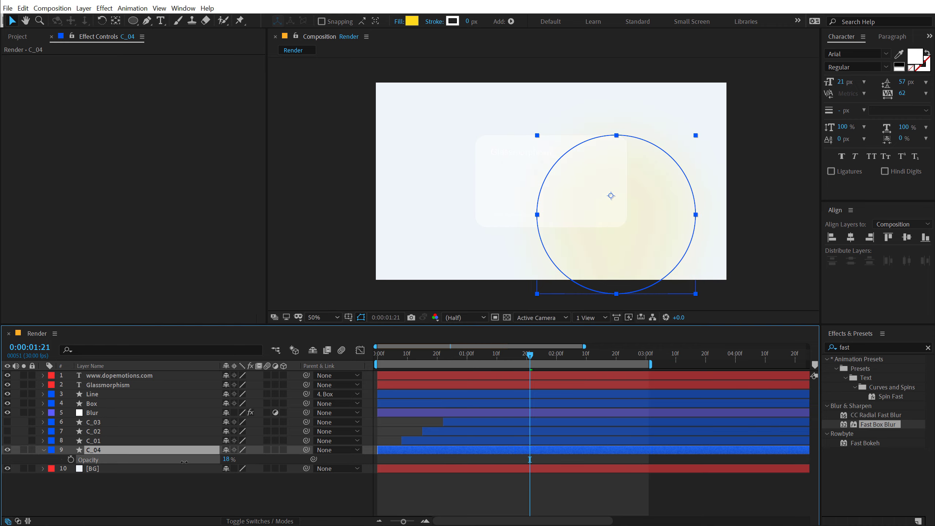
left_click(139, 502)
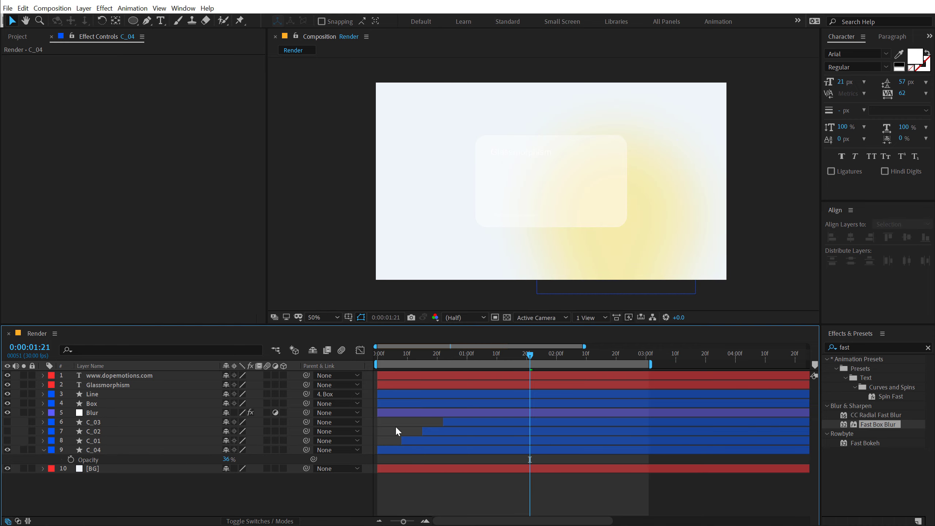
left_click(112, 453)
Duplicate the yellow circle C_04 as C_05, shift it up-left, and recolour it pink-red.
key("ctrl+d")
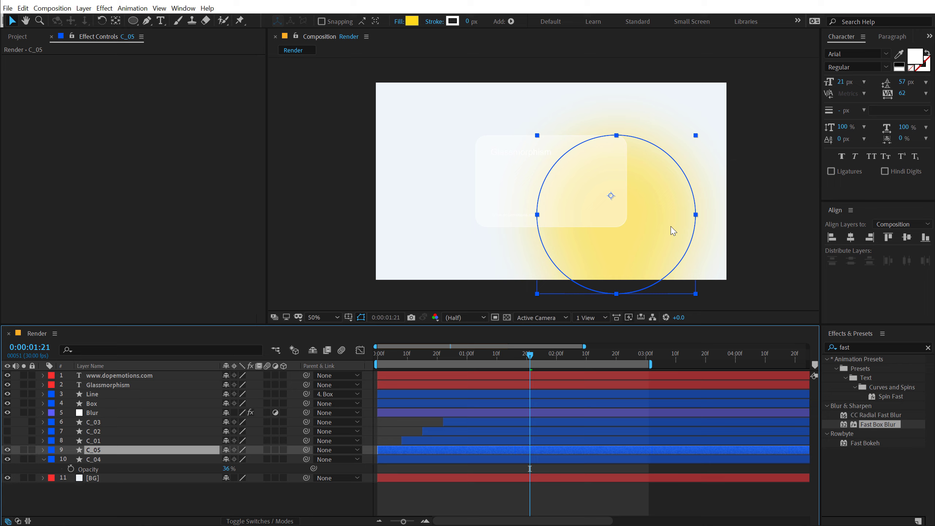
left_click_drag(672, 230, 474, 143)
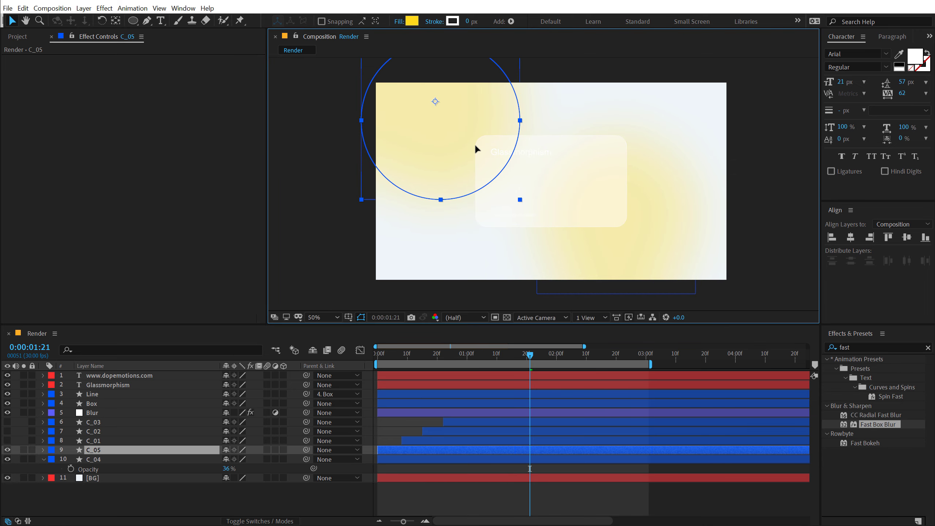
left_click(412, 21)
left_click_drag(352, 326, 353, 337)
left_click(438, 199)
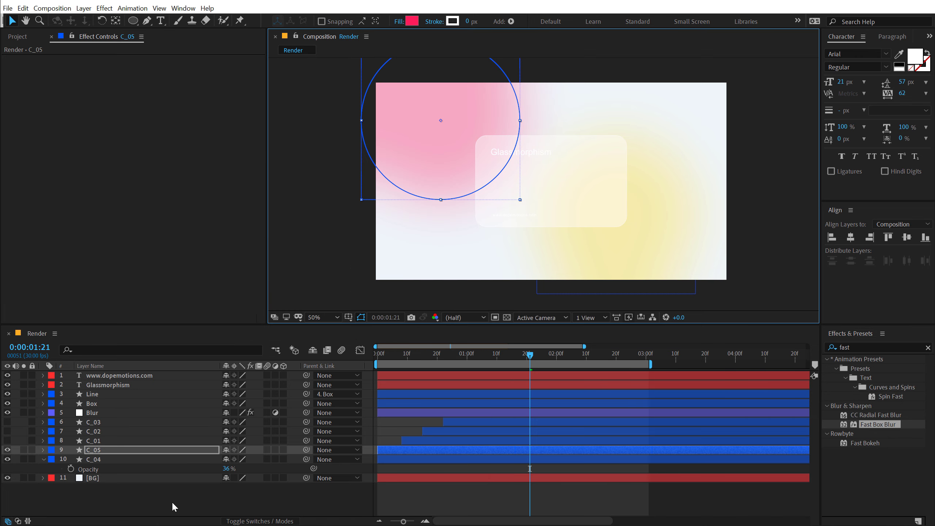
left_click(390, 168)
Position the pink C_05 circle behind the card's left side and check the result.
left_click(104, 454)
left_click_drag(449, 104, 517, 145)
left_click(191, 459)
left_click(207, 495)
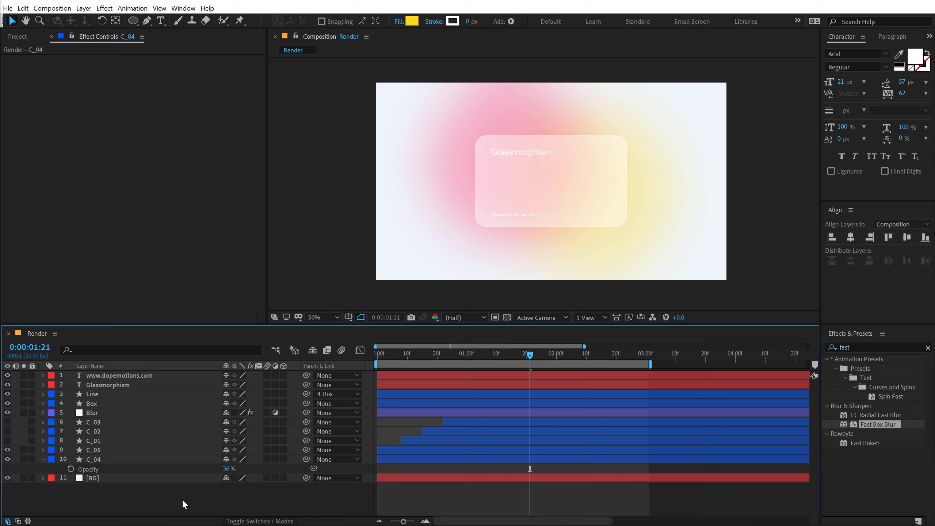
key("period")
key("comma")
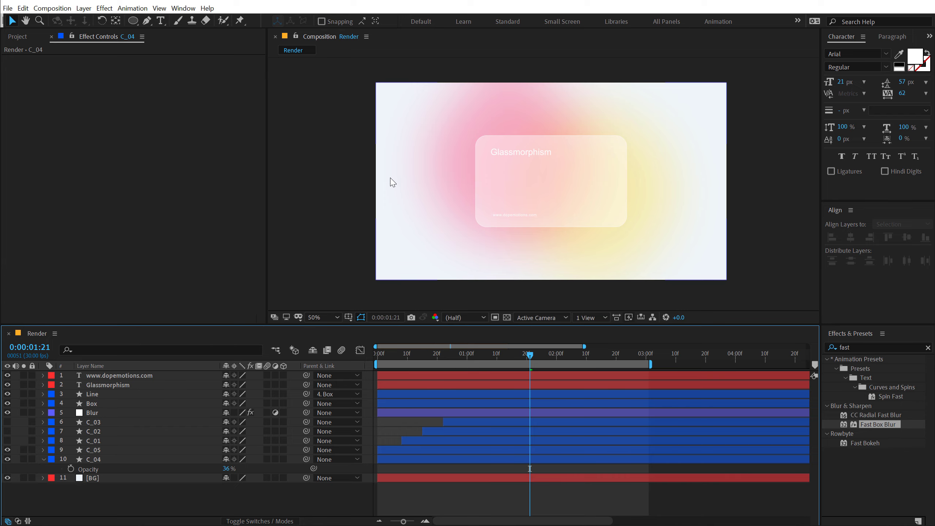
Zoom the viewer to 100% to inspect the glass card over the pink and yellow glows.
key("period")
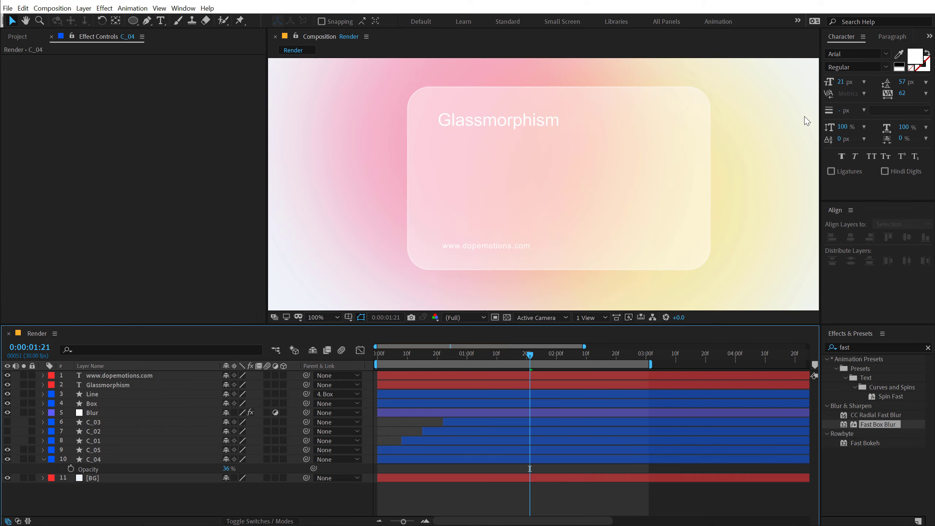